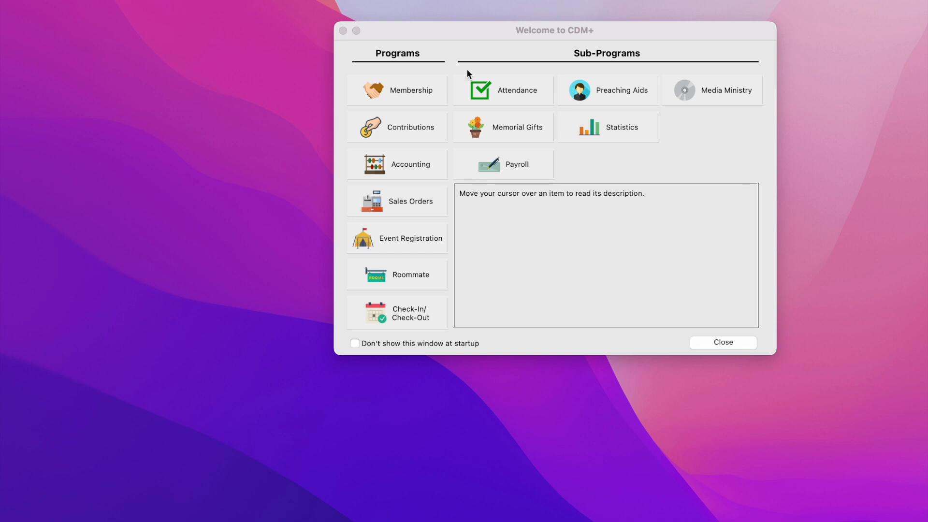
Step: Drop down the CDM+ programs menu from the menu bar
left_click(140, 1)
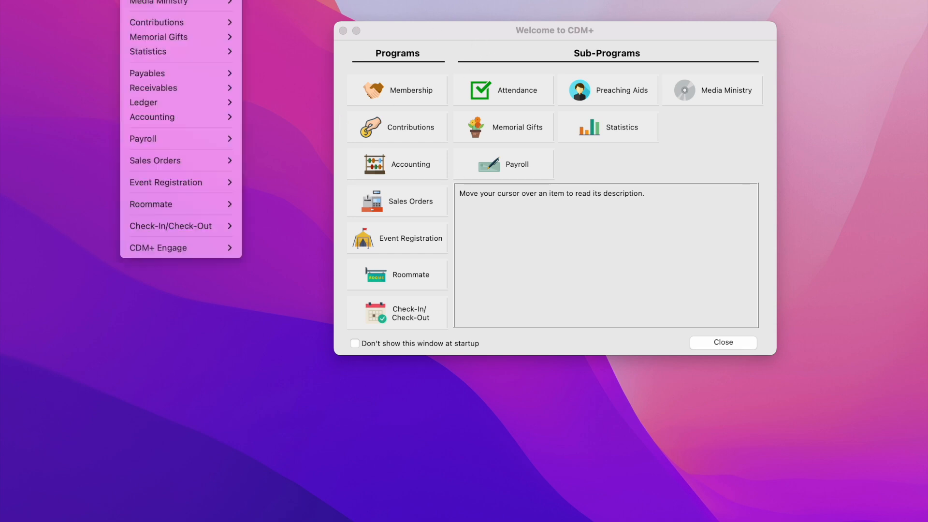
Step: Show the Giving Statement Batches list through CDM+ Engage's giving admin navigation
mouse_move(199, 251)
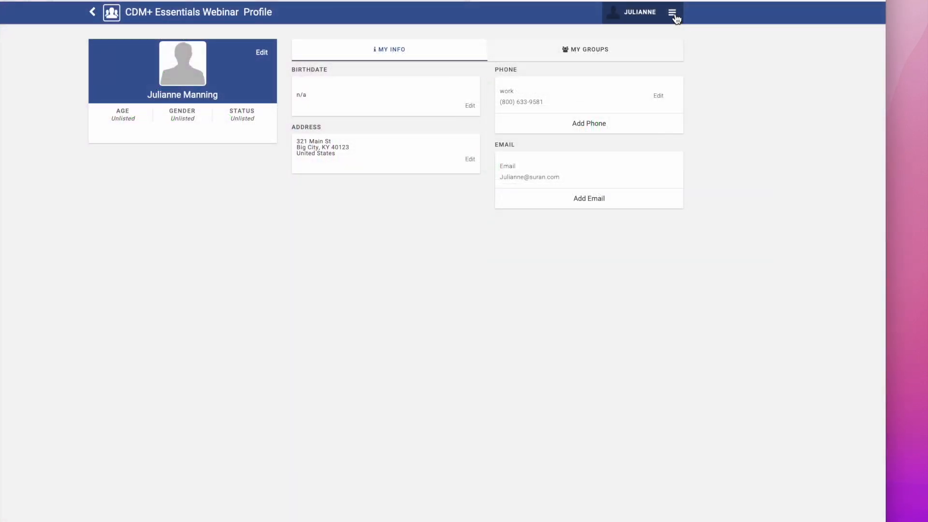
left_click(673, 15)
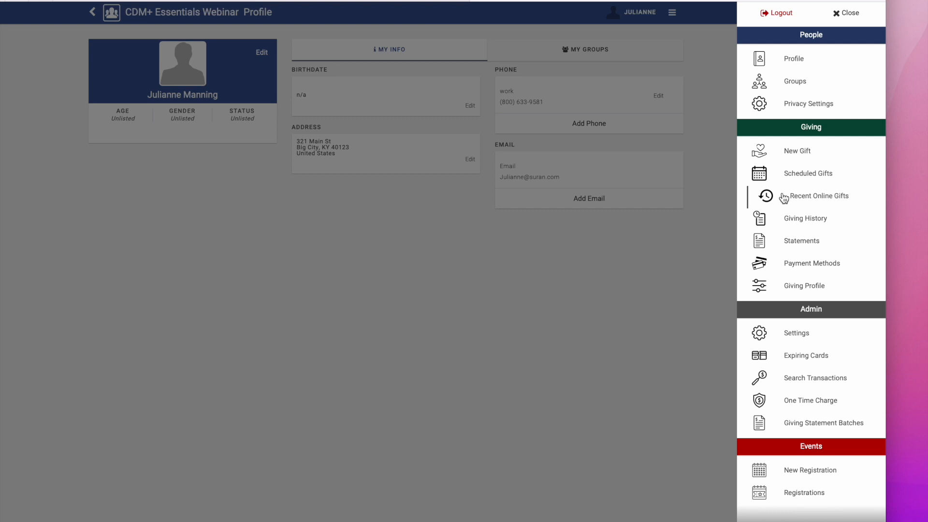
left_click(860, 433)
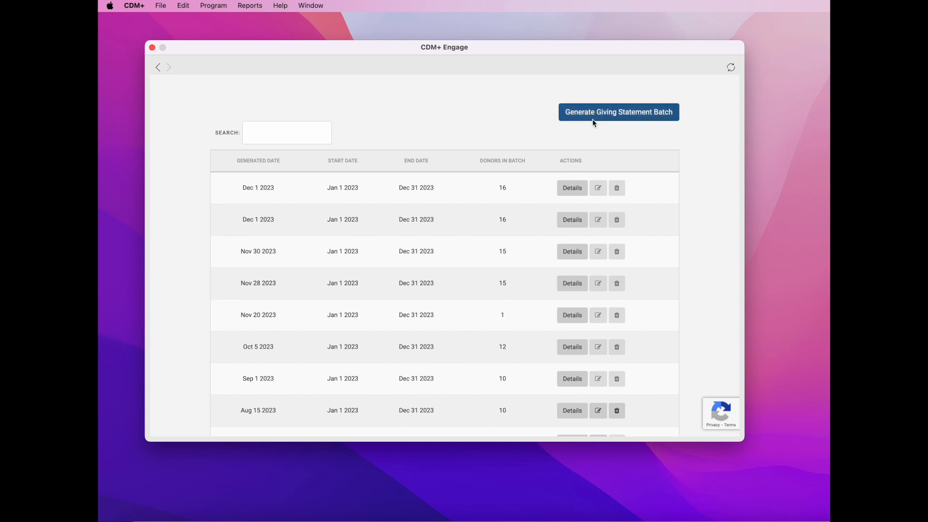
Step: Start a new 2023 giving statement batch for a single donor, choosing donor code 108
left_click(649, 116)
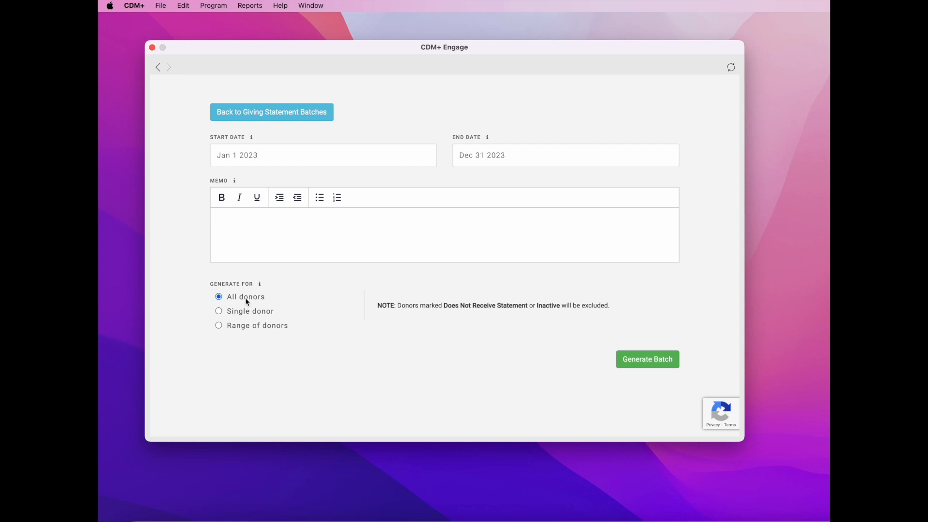
left_click(219, 312)
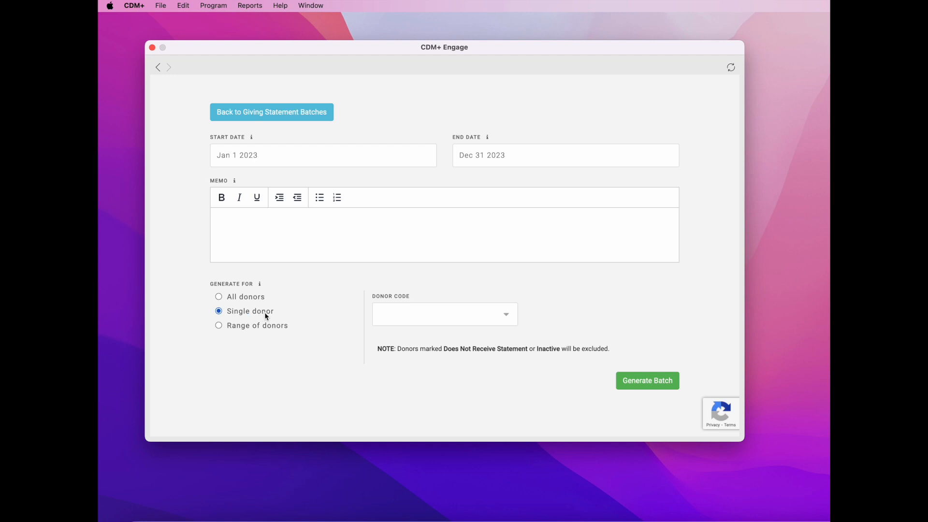
left_click(510, 317)
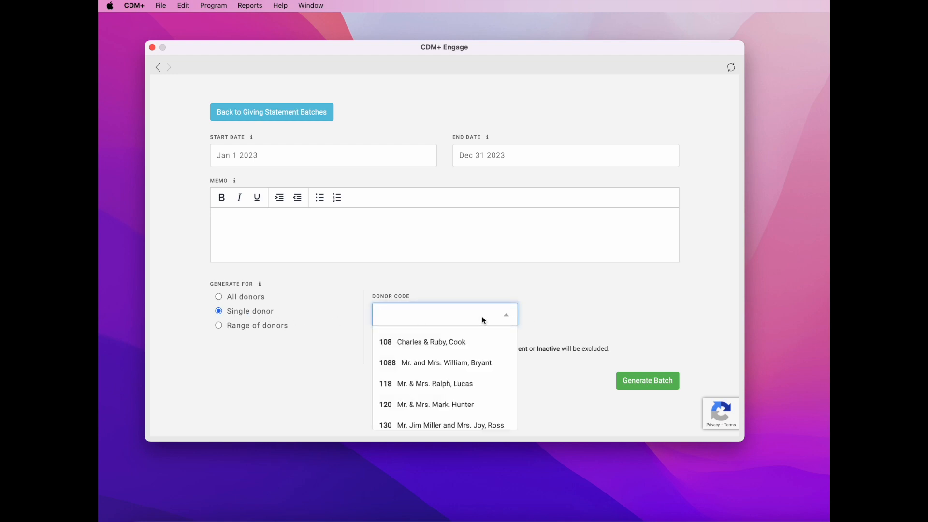
type("cook")
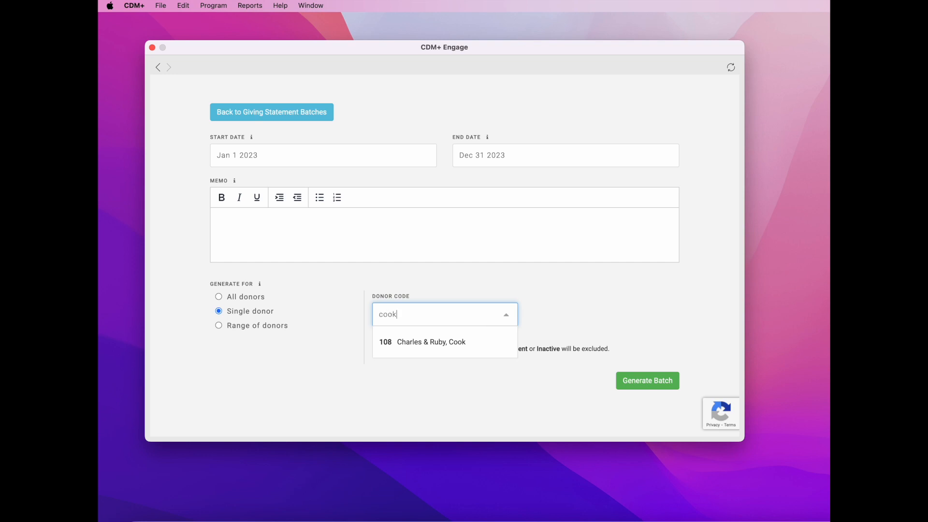
key("BackSpace")
key("BackSpace")
key("BackSpace")
key("BackSpace")
type("10")
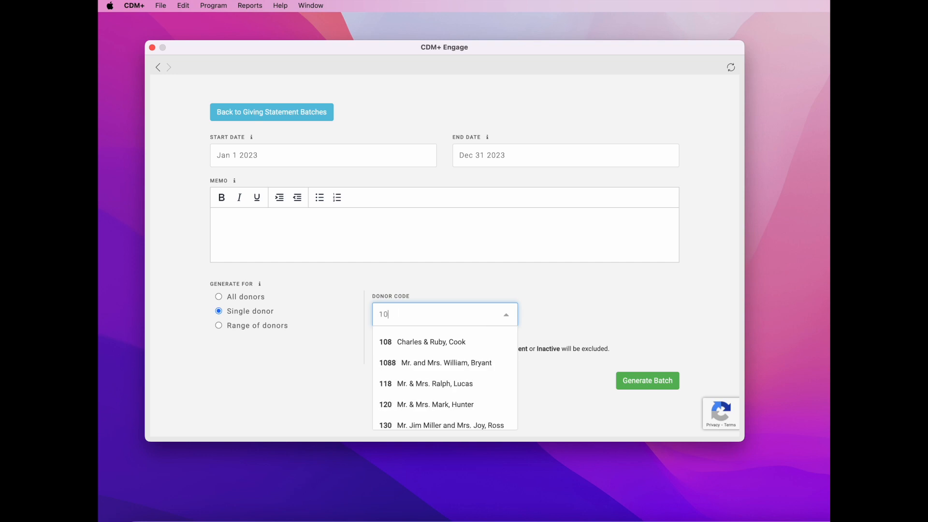
type("8")
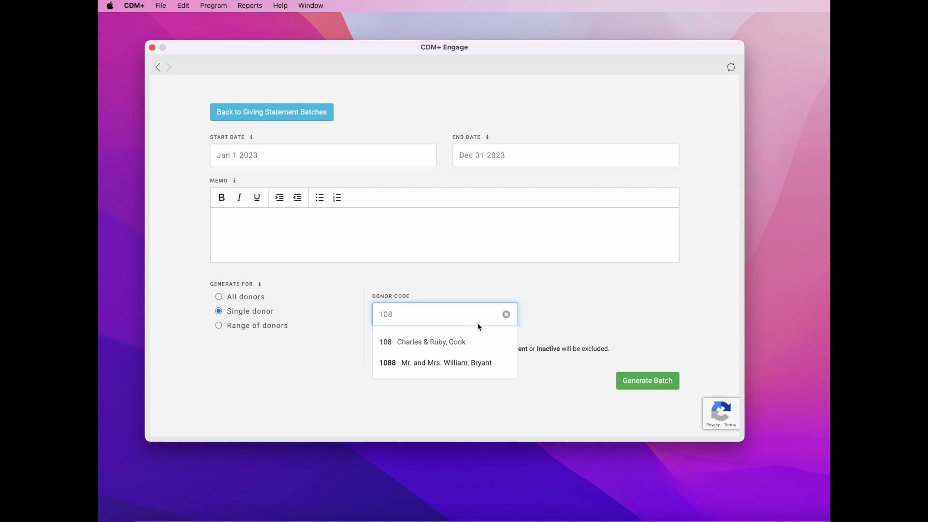
left_click(289, 363)
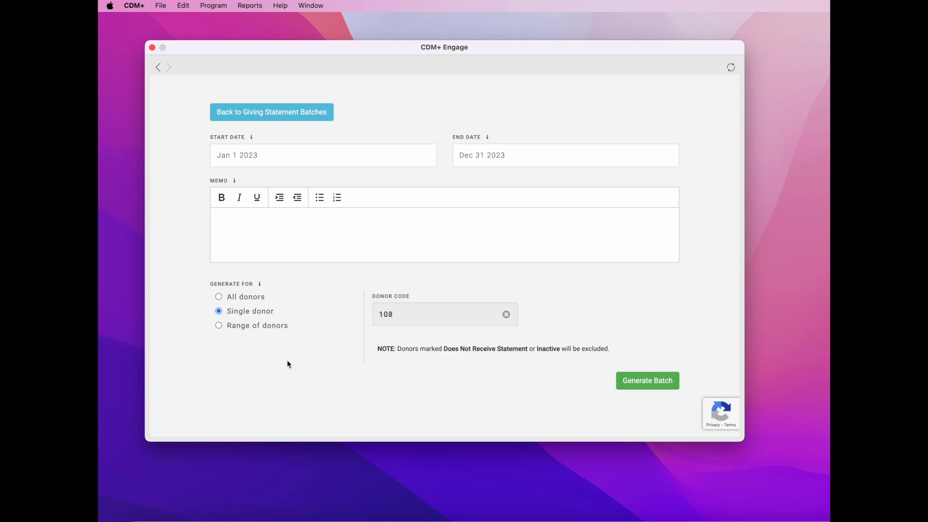
Step: Try a donor range starting at code 108, then switch the batch to All donors
left_click(219, 326)
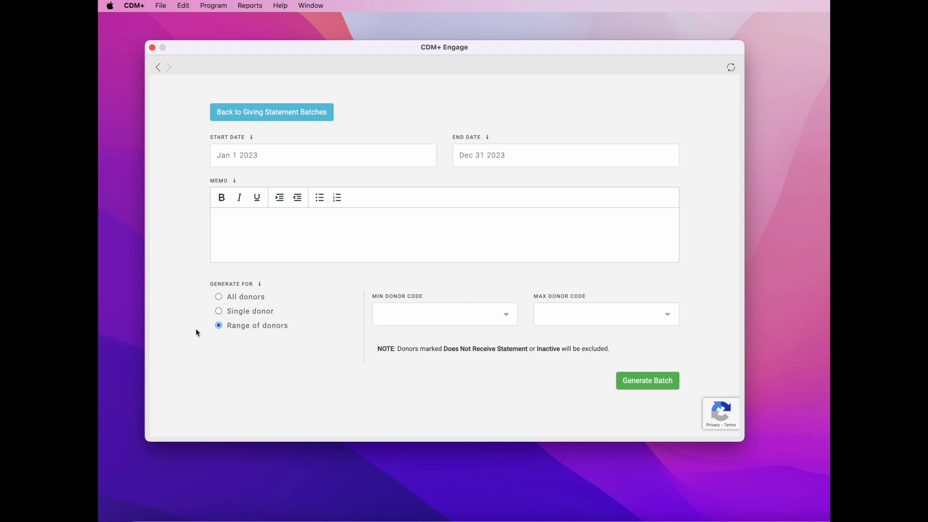
left_click(505, 316)
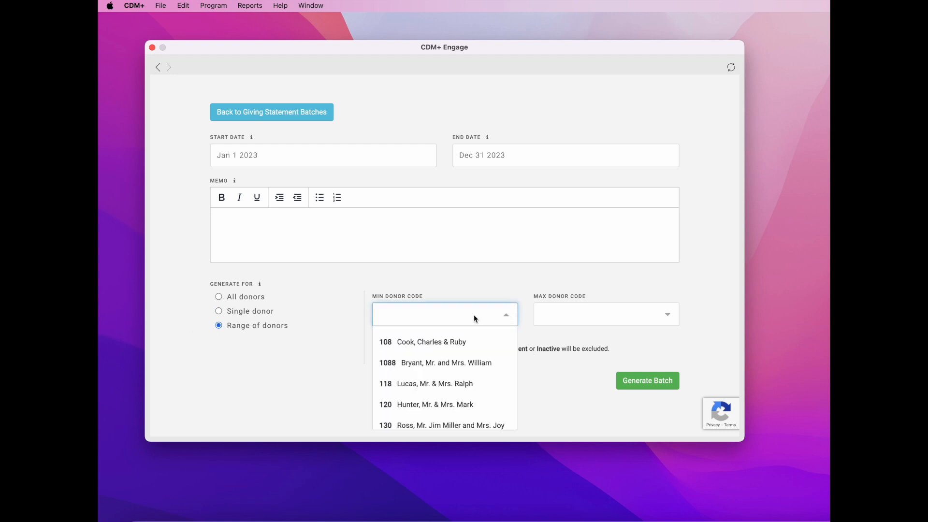
type("cook")
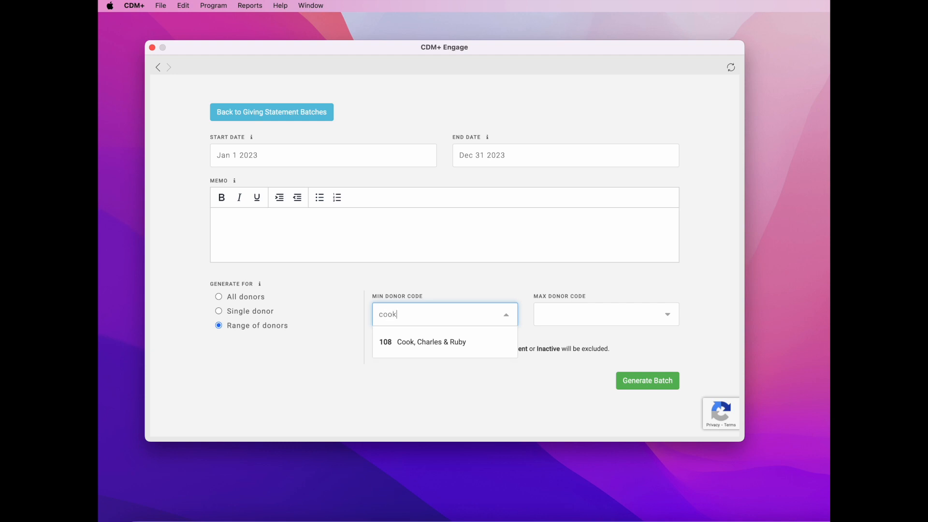
key("BackSpace")
key("BackSpace")
key("BackSpace")
key("BackSpace")
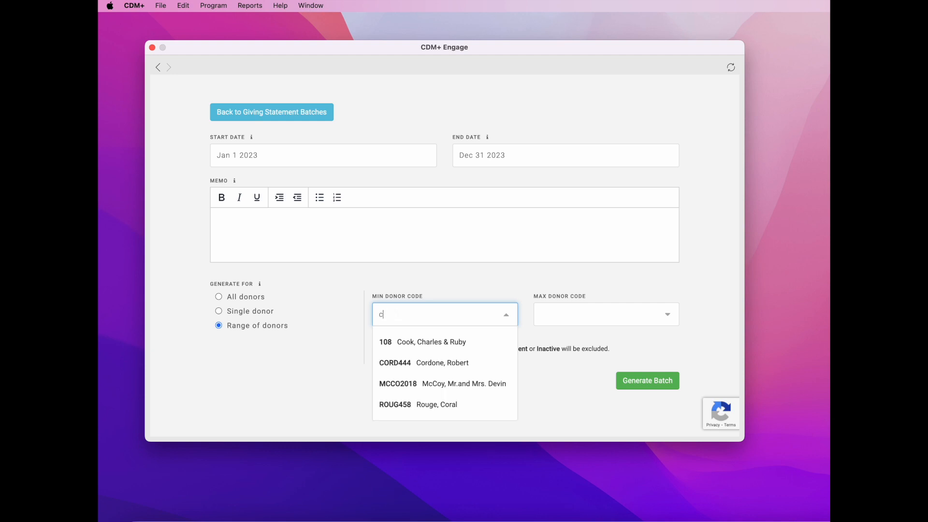
type("108")
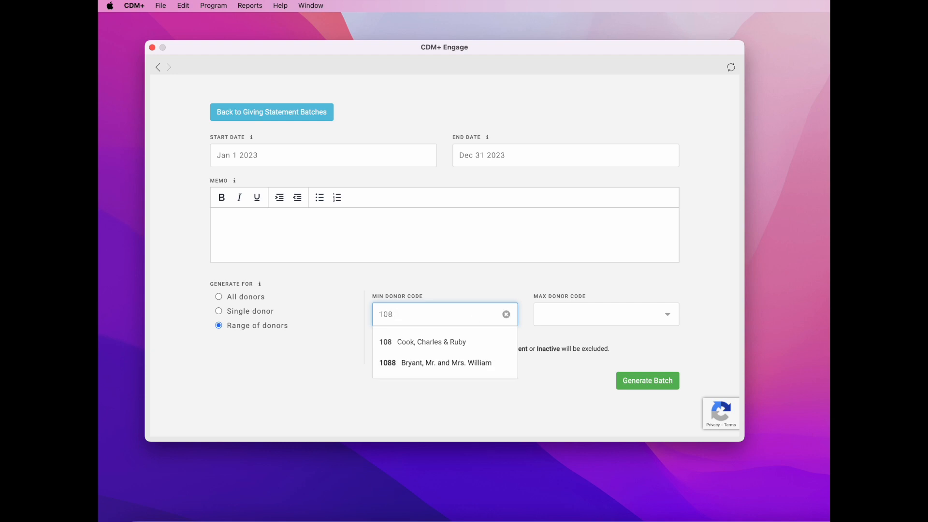
left_click(460, 343)
left_click(573, 320)
type("mann")
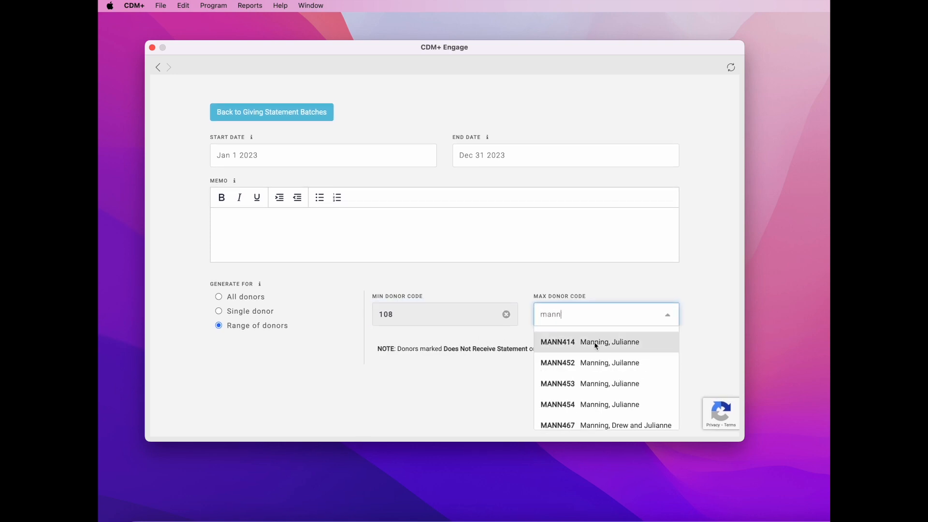
left_click(587, 341)
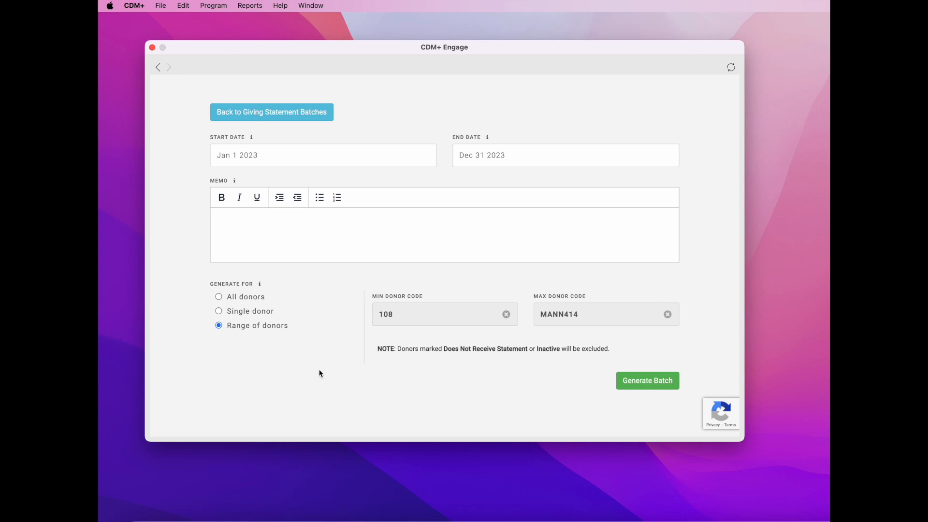
left_click(219, 297)
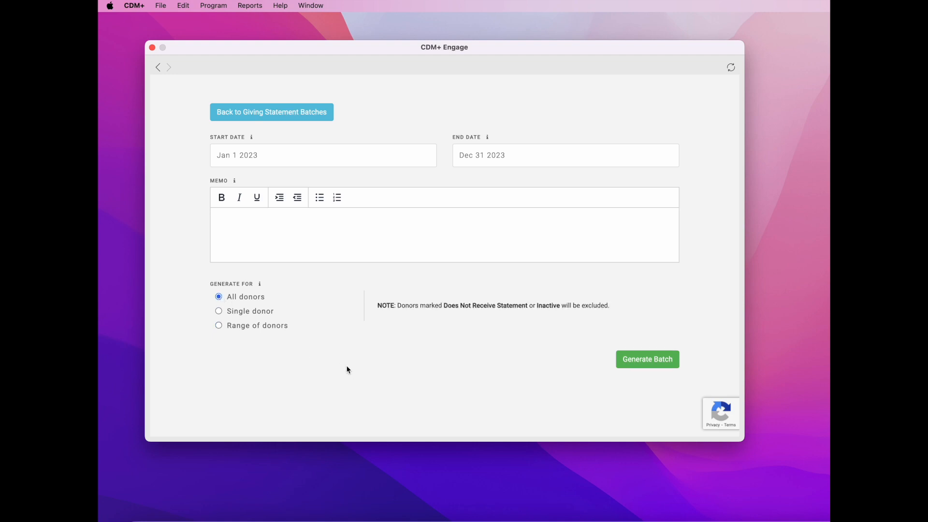
Step: Generate the Jan 1–Dec 31 2023 statement batch for all donors
left_click(666, 364)
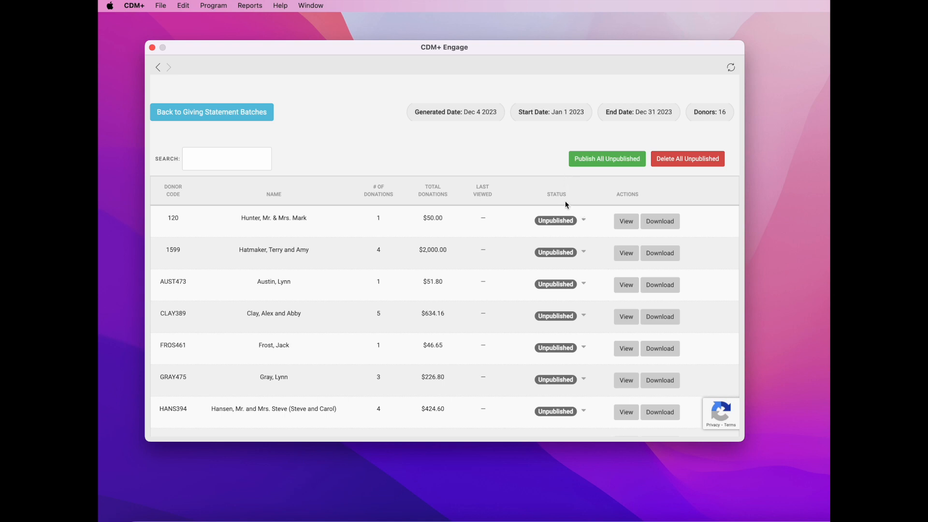
Step: Publish all 16 unpublished donor statements in the batch and confirm
left_click(583, 222)
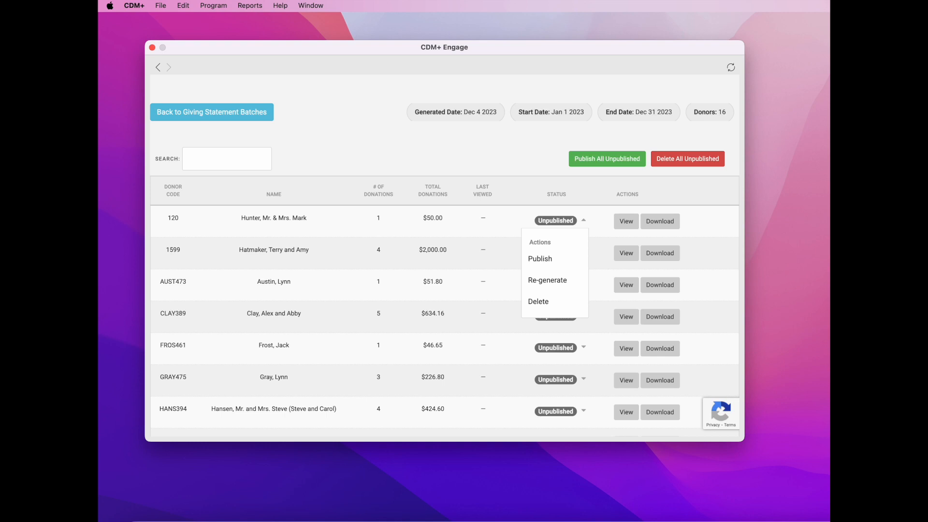
left_click(621, 159)
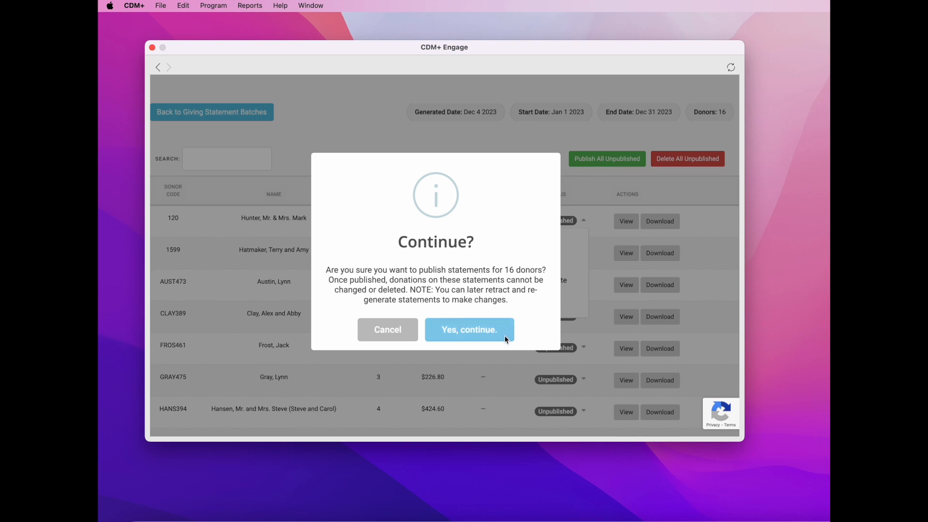
left_click(469, 335)
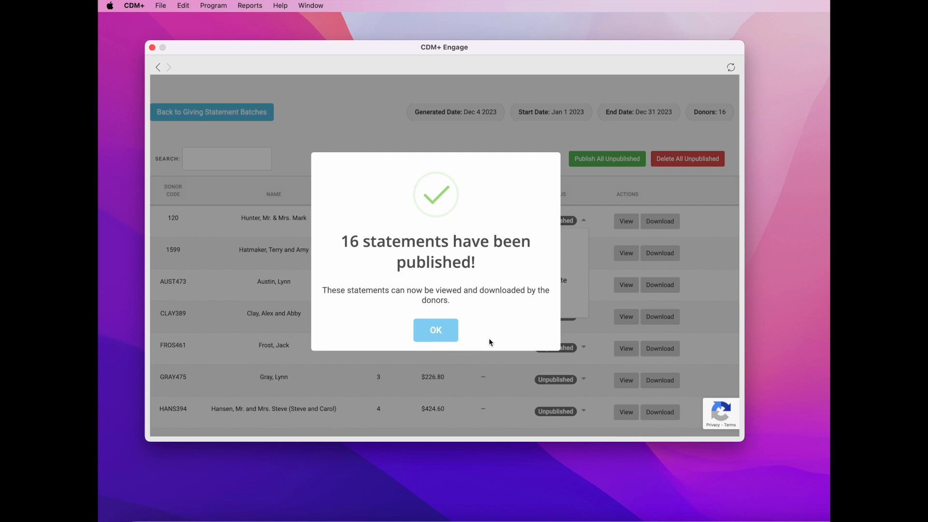
Step: Dismiss the success message, scroll the donor table, and read the warning beside an Email button
left_click(444, 334)
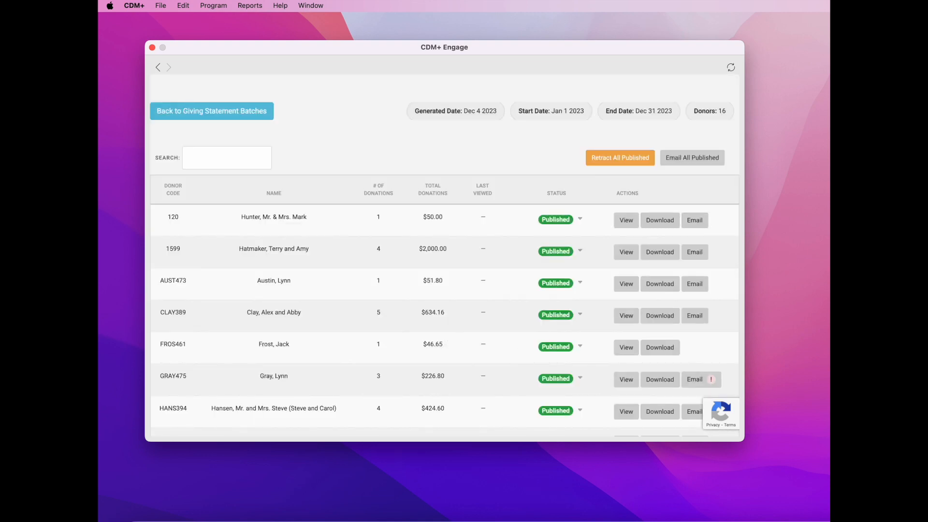
scroll(632, 322, "down", 2)
scroll(632, 319, "down", 5)
scroll(631, 322, "down", 5)
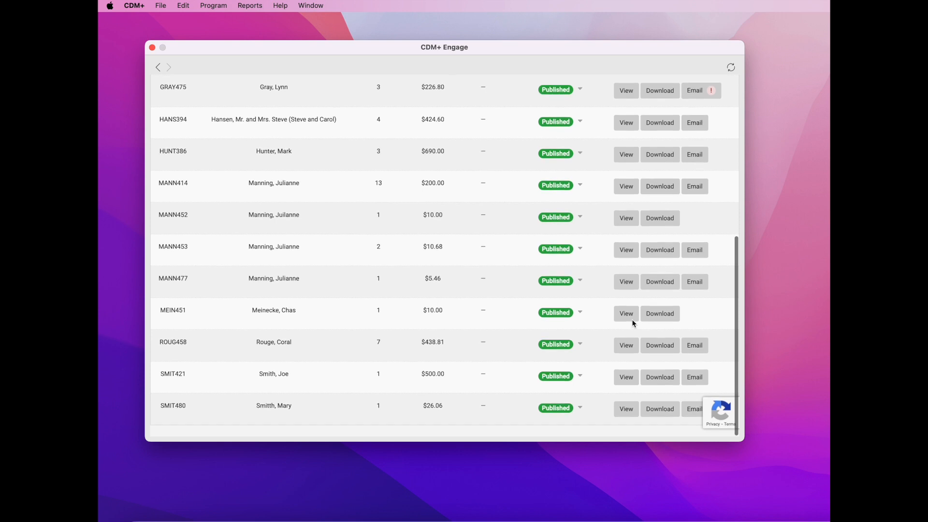
scroll(632, 323, "up", 5)
scroll(632, 323, "up", 5)
scroll(631, 318, "up", 1)
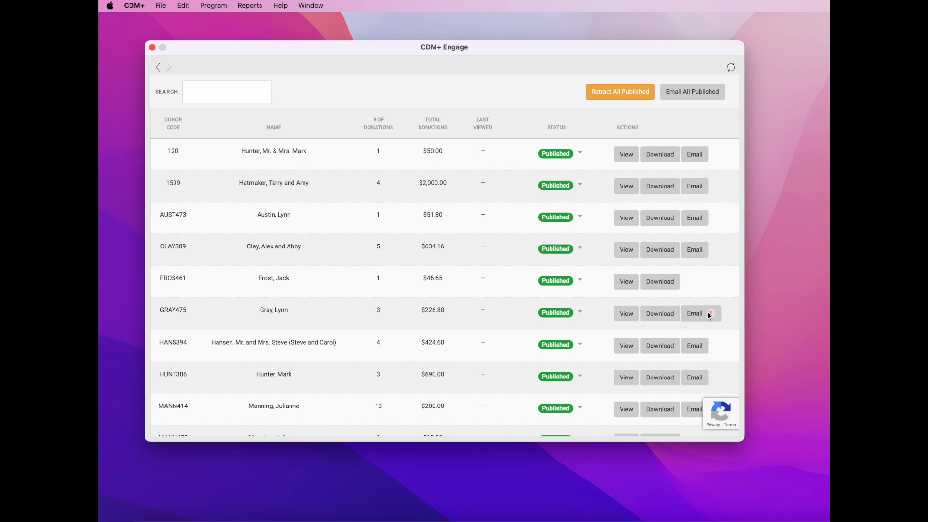
mouse_move(704, 319)
Step: Close Engage and look up the donor by last name in Donor Records
left_click(152, 48)
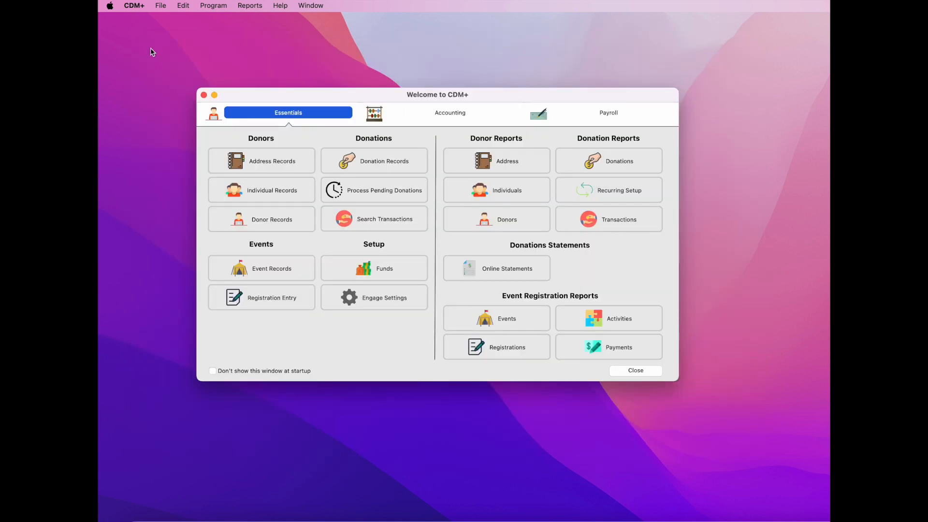
left_click(296, 225)
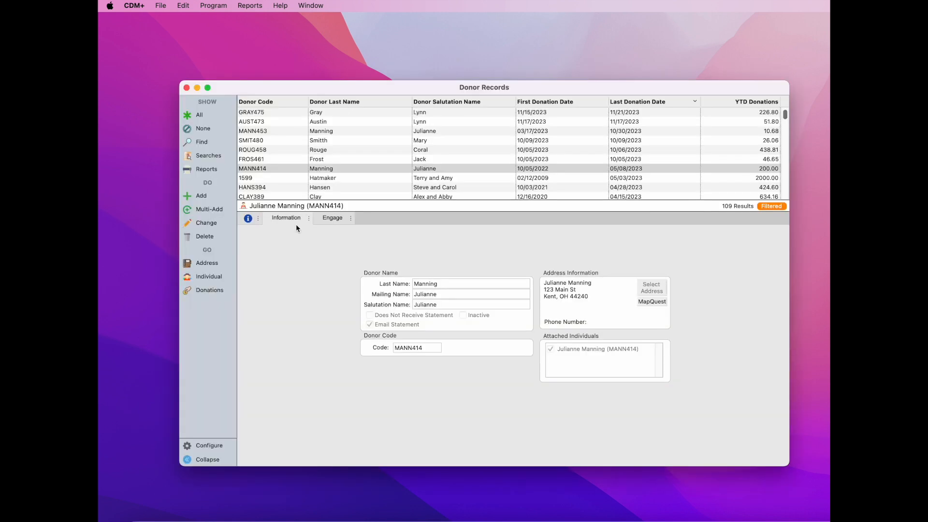
left_click(198, 141)
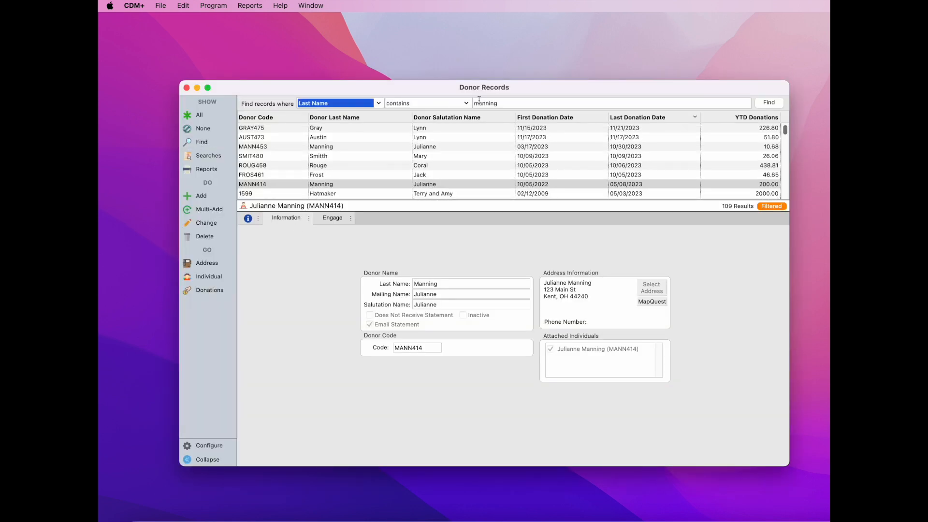
type("gray")
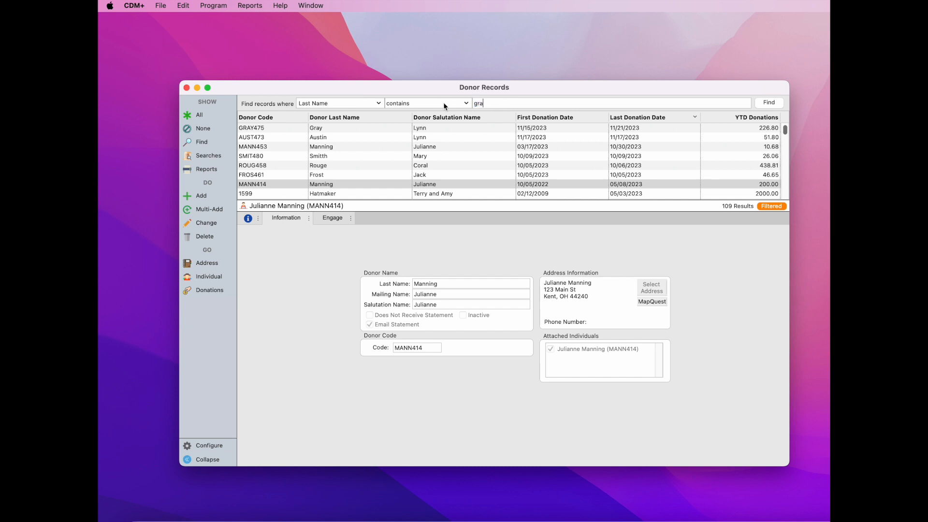
left_click(769, 102)
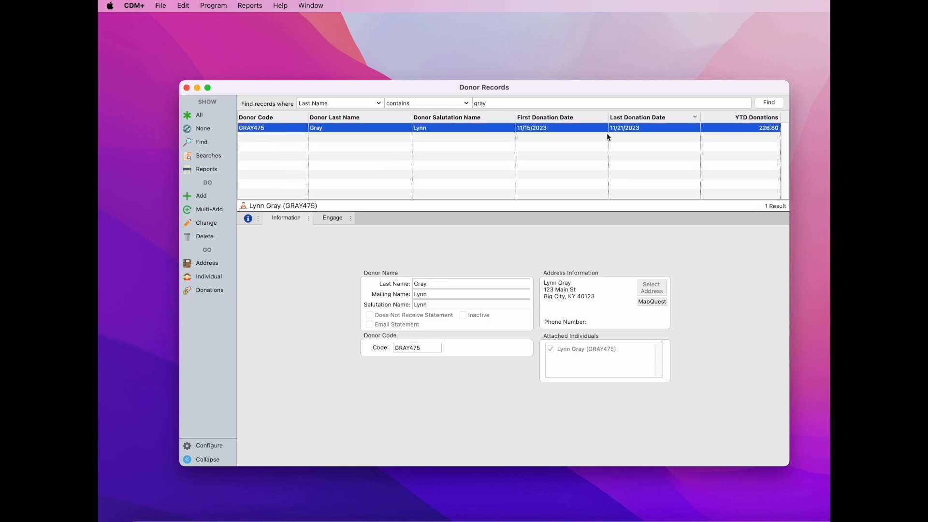
Step: Turn on Email Statement for the donor, save the record, and close Donor Records
left_click(204, 223)
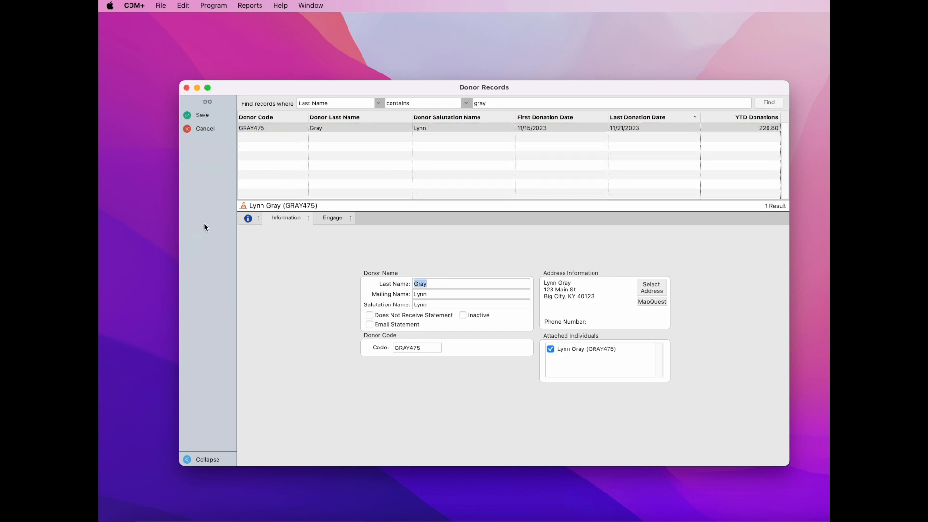
left_click(370, 325)
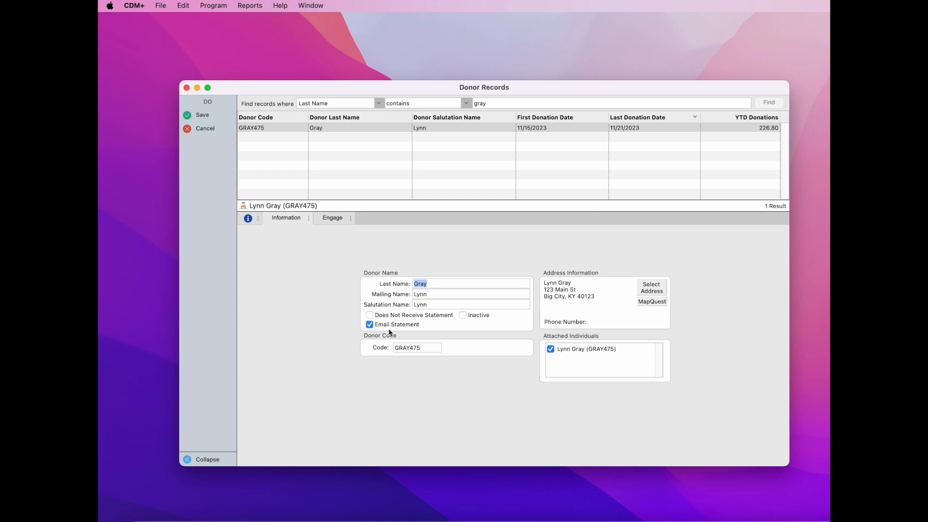
left_click(206, 118)
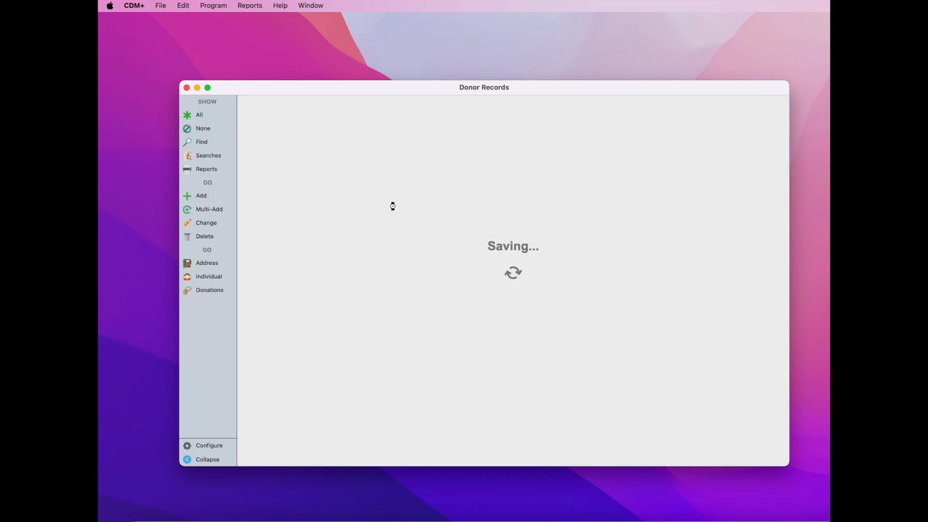
left_click(187, 89)
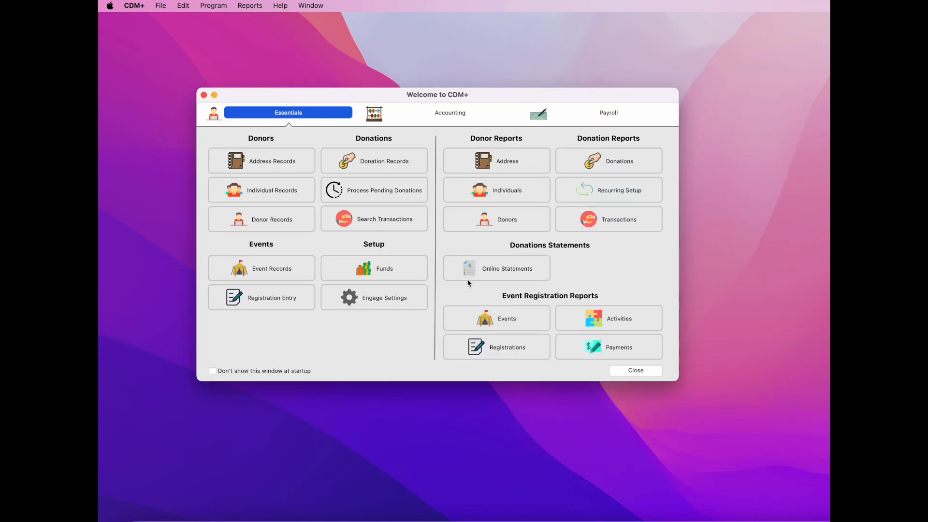
Step: Review the Dec 4 2023 batch's donor statements under Online Statements, then close Engage
left_click(532, 276)
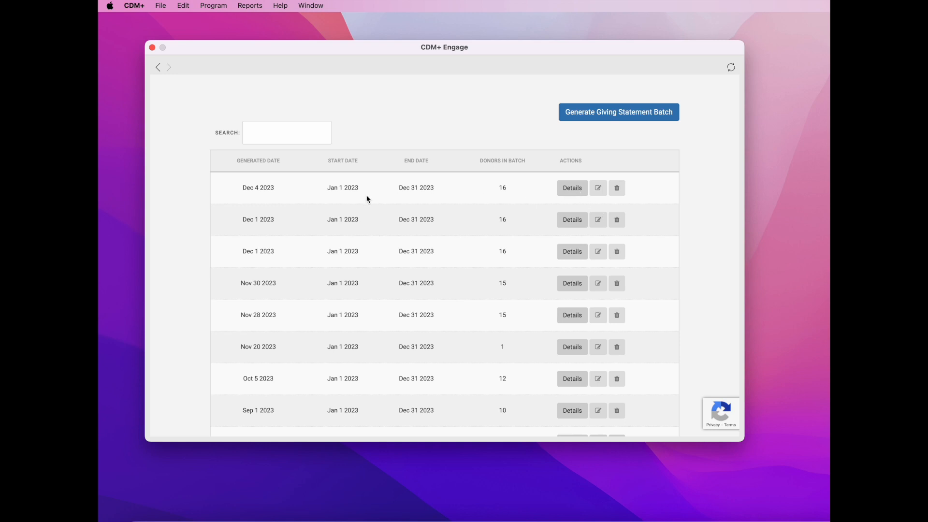
left_click(571, 192)
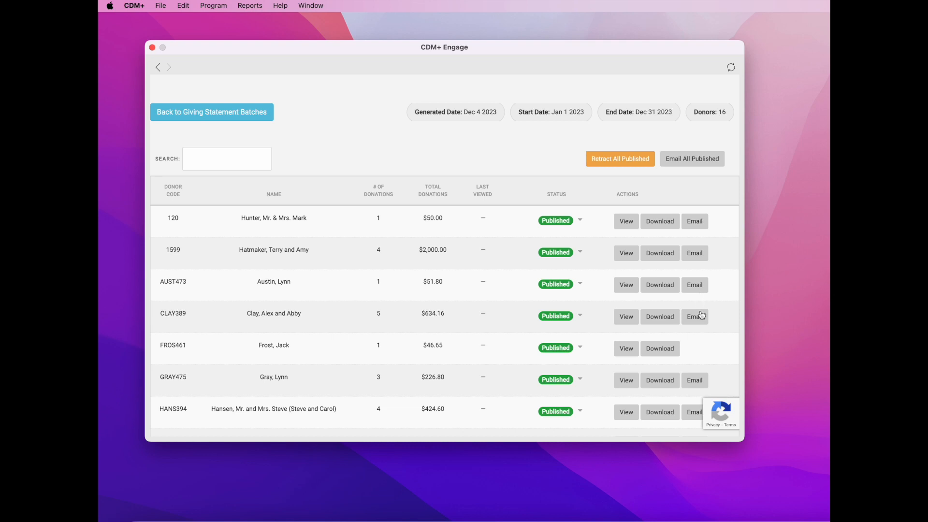
scroll(701, 314, "down", 2)
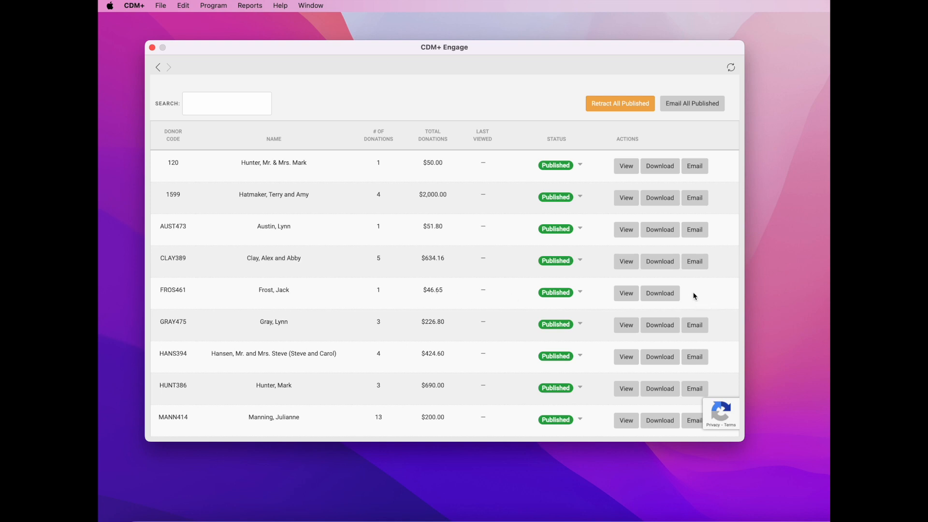
left_click(152, 48)
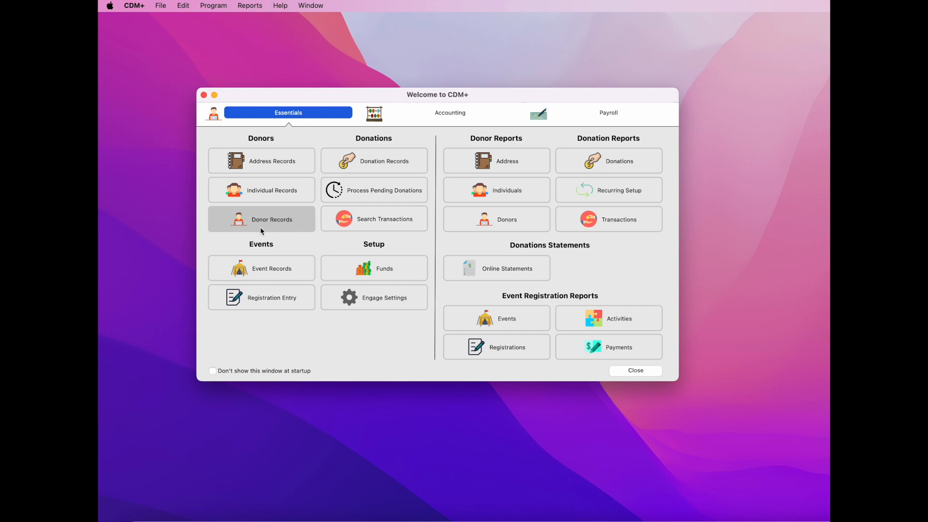
Step: Find the donor by last name in Donor Records and open their linked Individual record
left_click(297, 223)
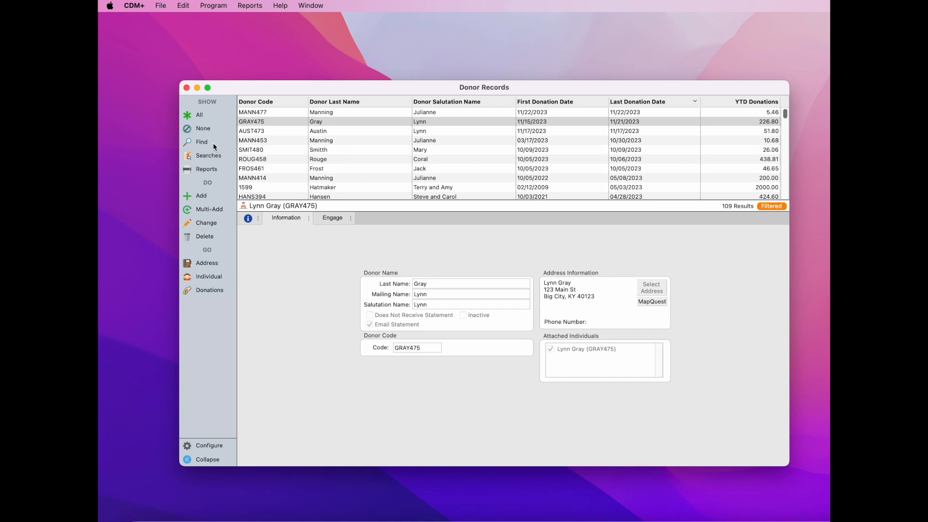
left_click(212, 143)
type("frost")
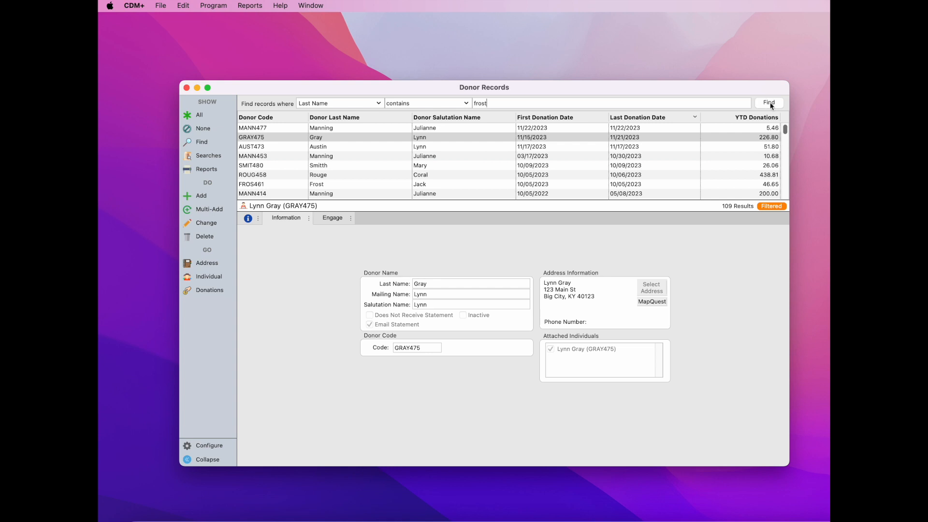
left_click(769, 103)
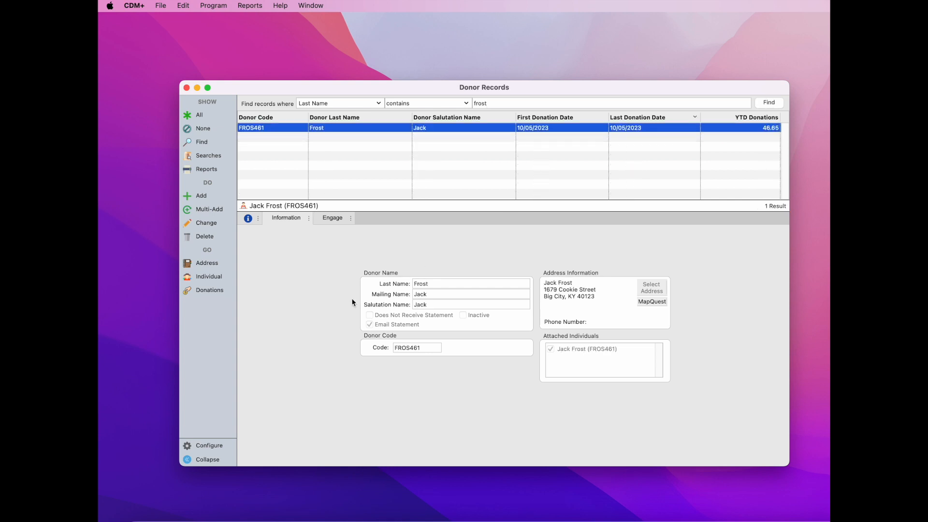
left_click(213, 278)
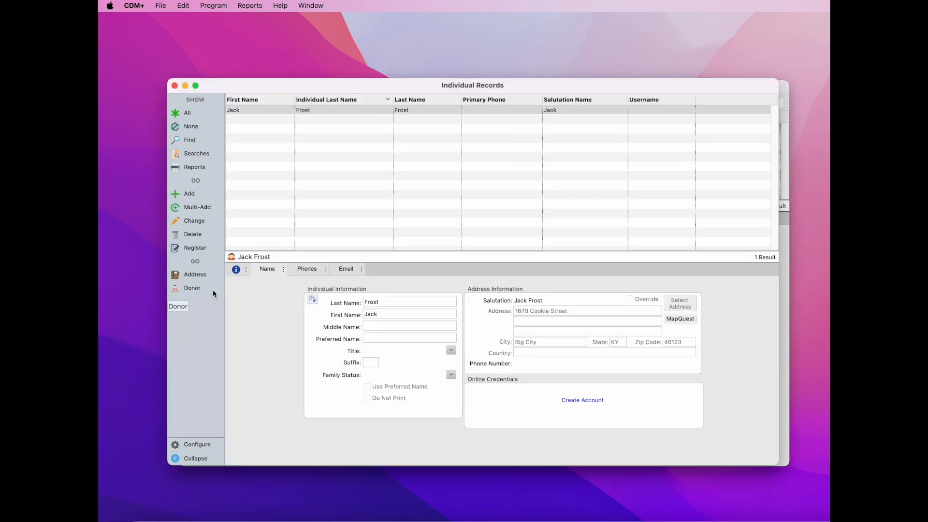
Step: Add and save the individual's email address as the Primary Email Address, then return to the Name details
left_click(350, 268)
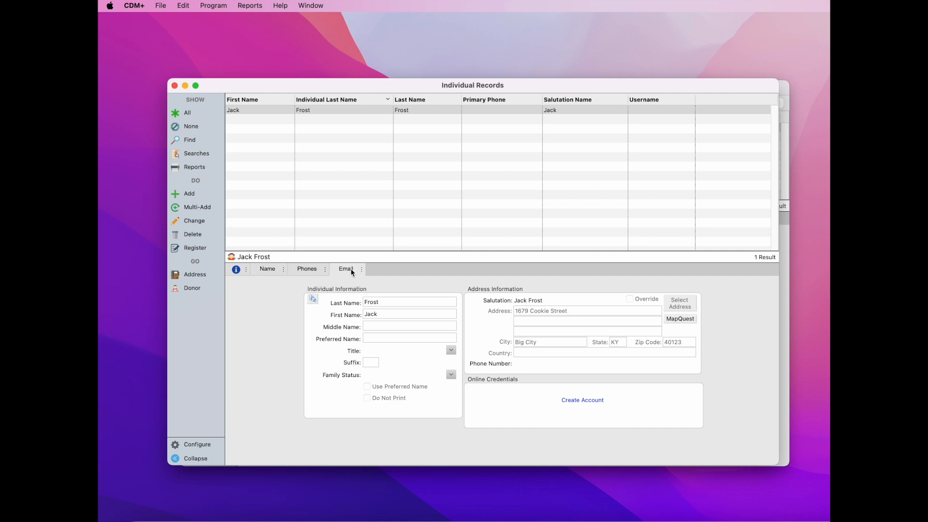
left_click(195, 223)
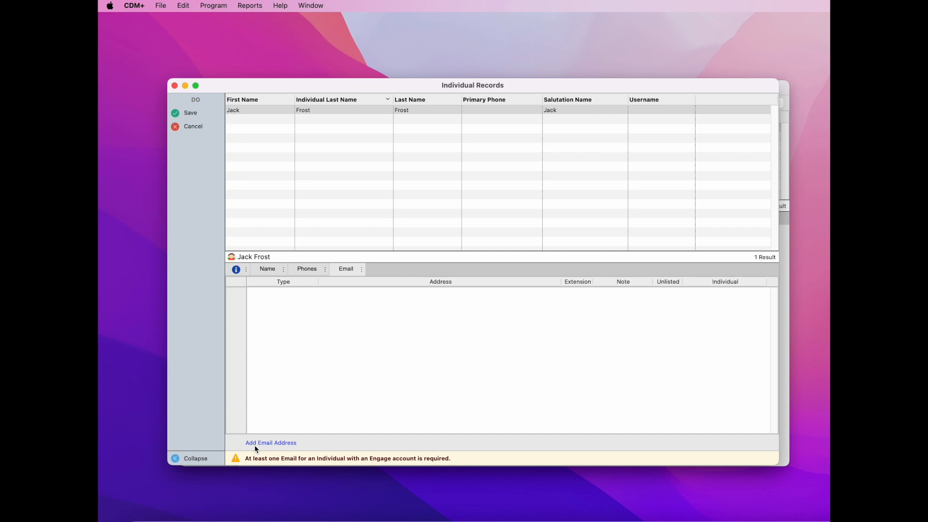
left_click(282, 443)
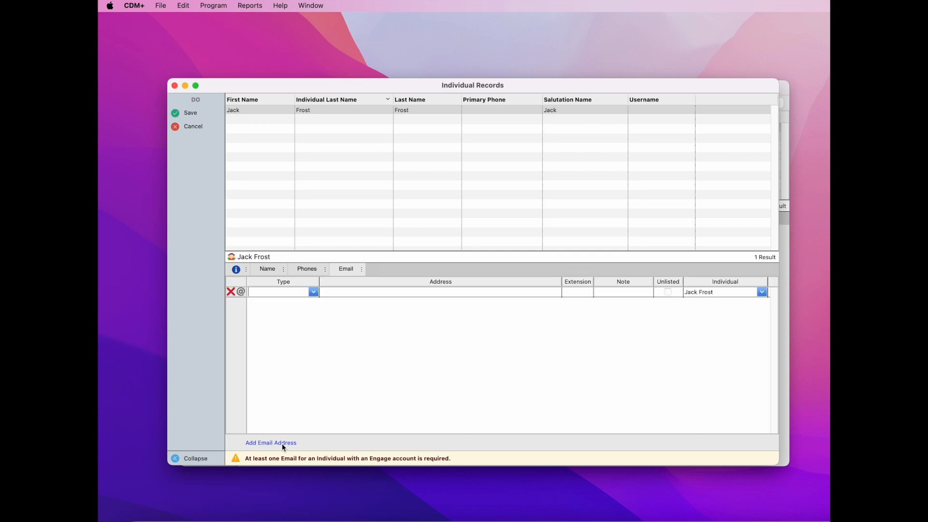
left_click(313, 291)
left_click(304, 309)
left_click(345, 291)
type("jfros")
type("@example.com")
left_click(190, 113)
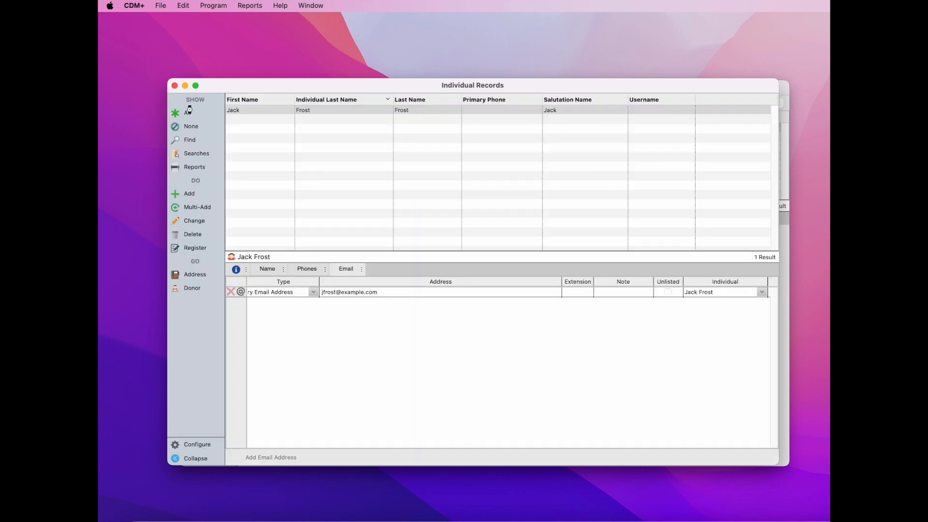
left_click(268, 269)
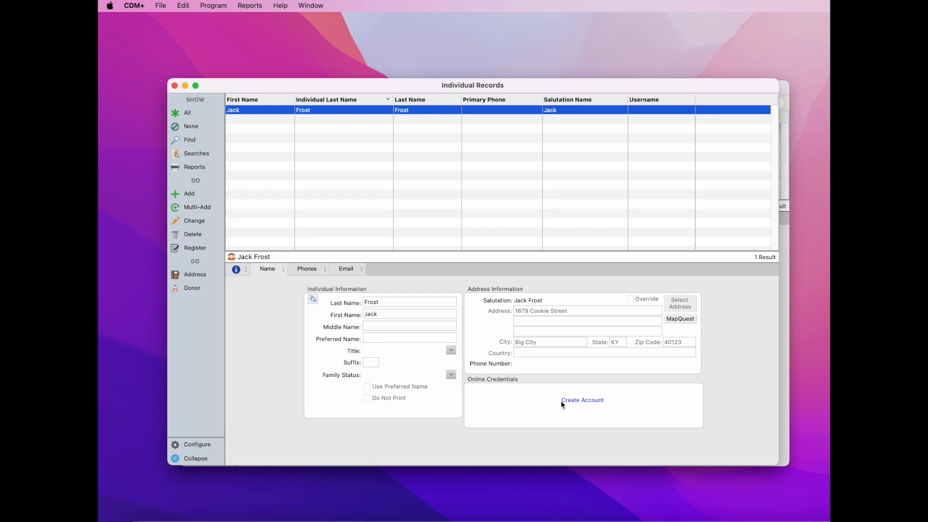
Step: Create an online account with the Standard role for the individual and bring up their donor record
left_click(595, 399)
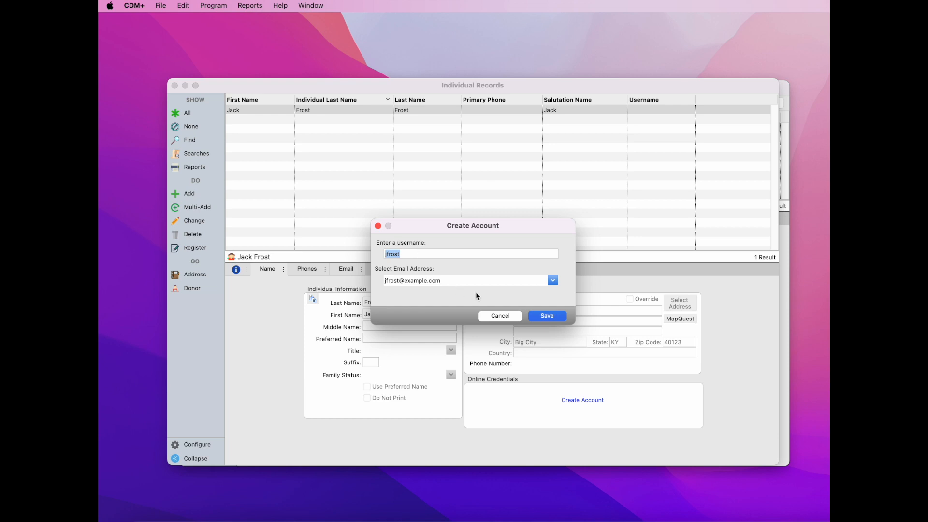
left_click(553, 319)
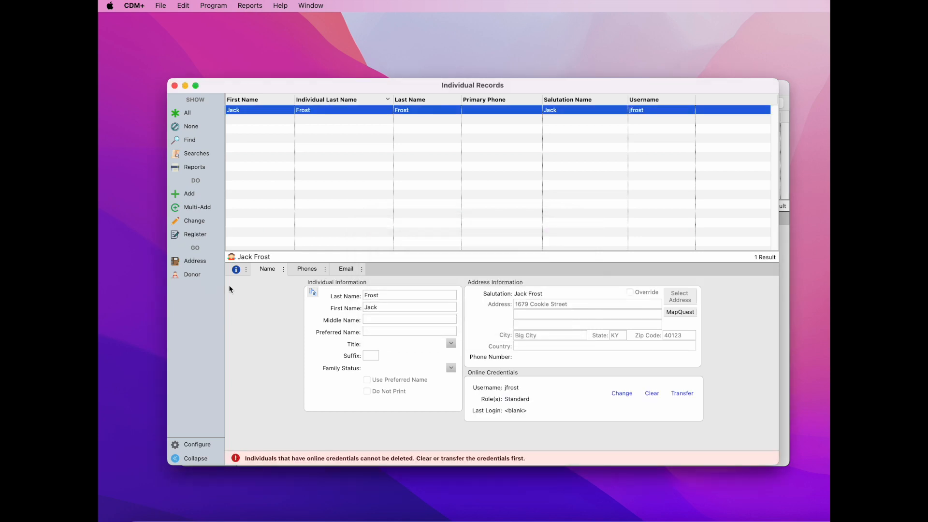
left_click(192, 275)
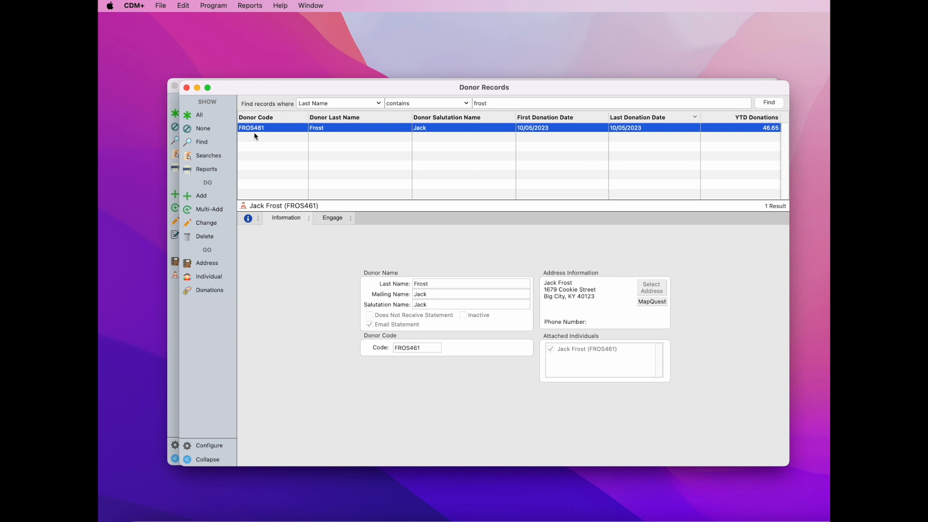
Step: Close both record windows, open the Dec 4 2023 batch's details, and confirm every donor row offers email
left_click(187, 87)
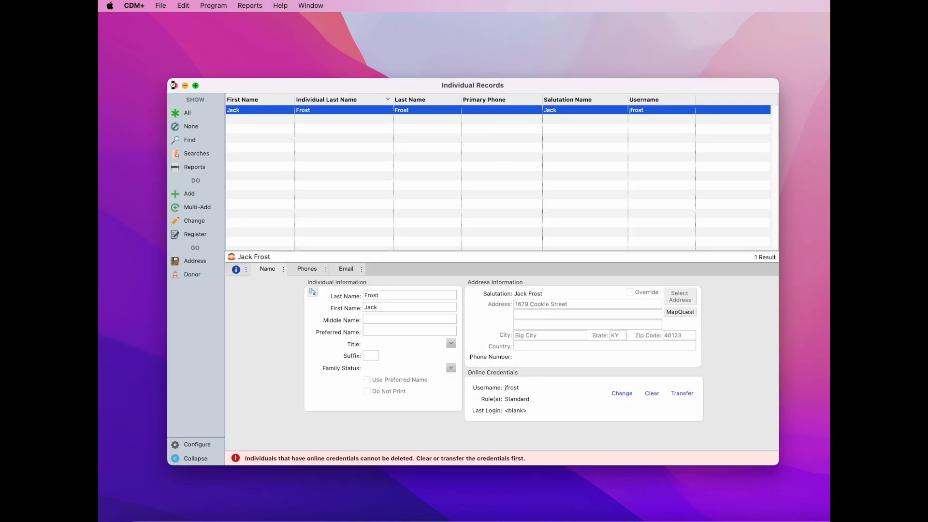
left_click(173, 85)
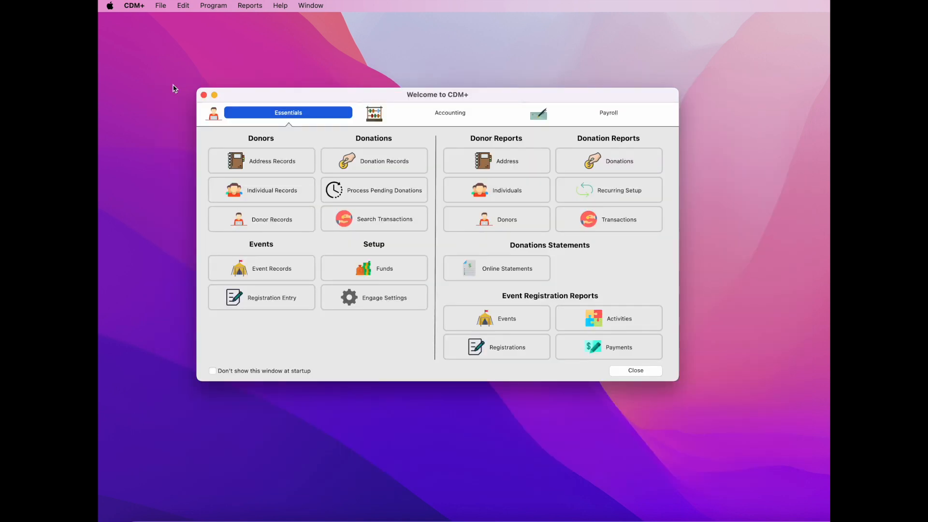
left_click(542, 276)
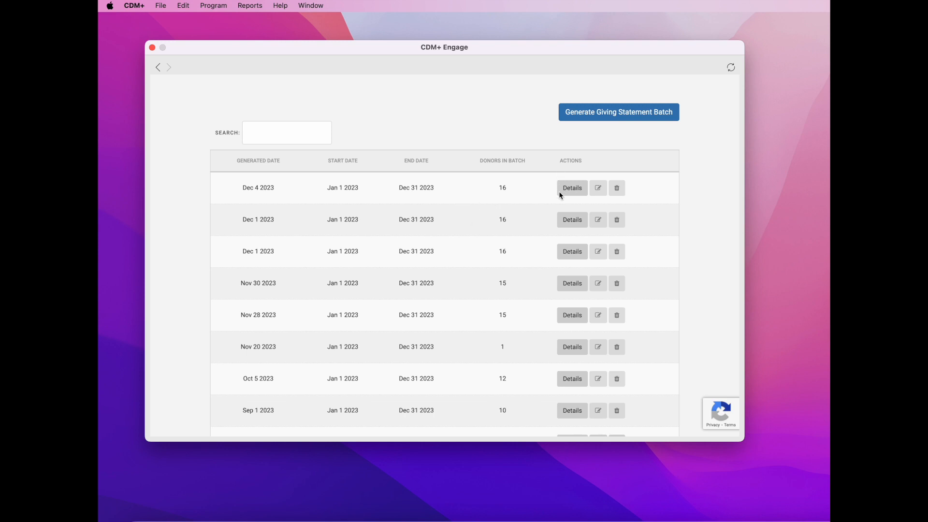
left_click(575, 189)
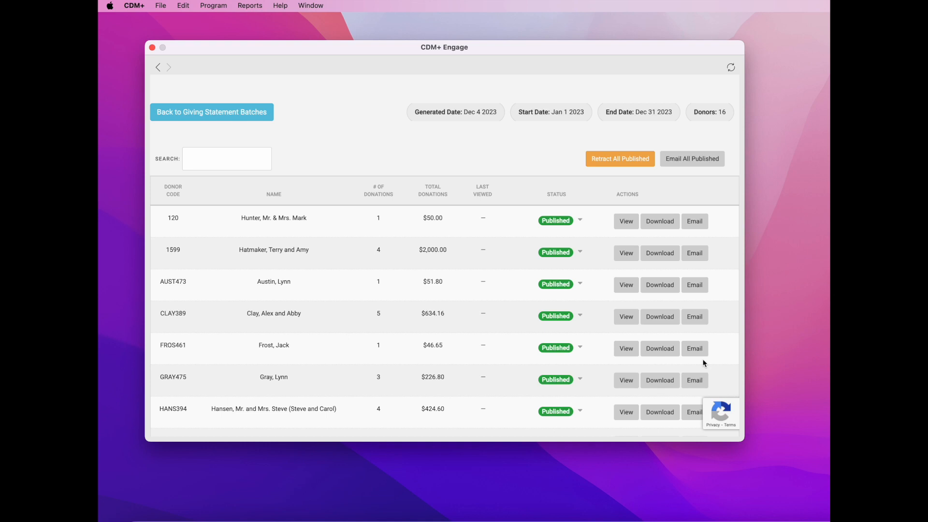
scroll(703, 362, "down", 5)
scroll(702, 362, "down", 4)
scroll(703, 363, "up", 6)
scroll(703, 362, "down", 2)
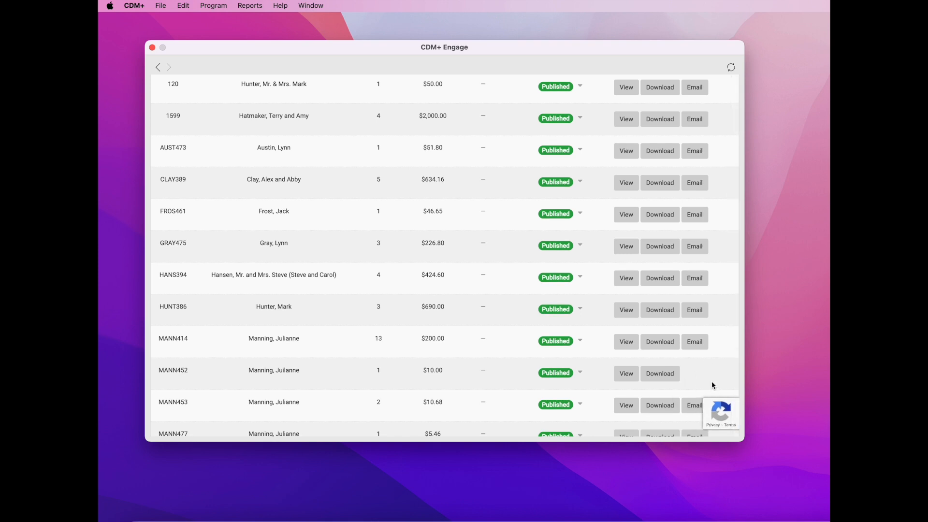
scroll(711, 380, "down", 7)
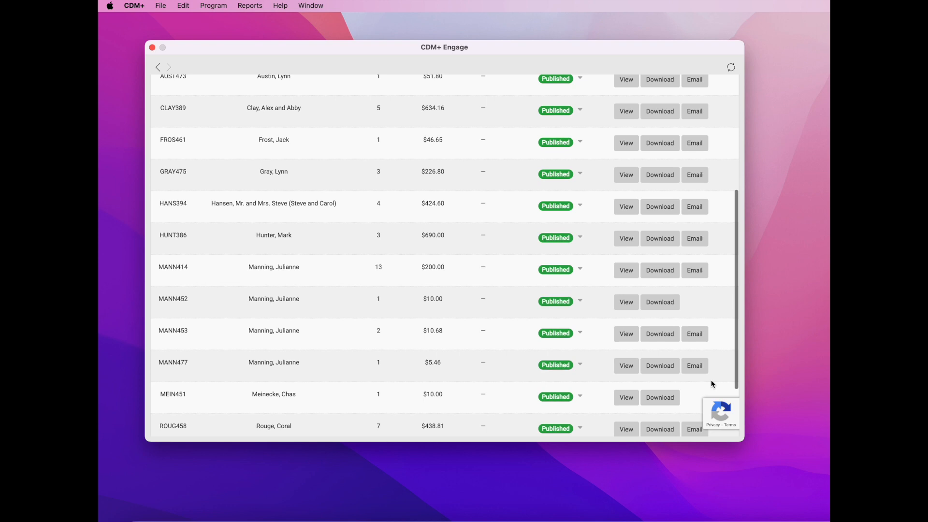
scroll(711, 381, "up", 4)
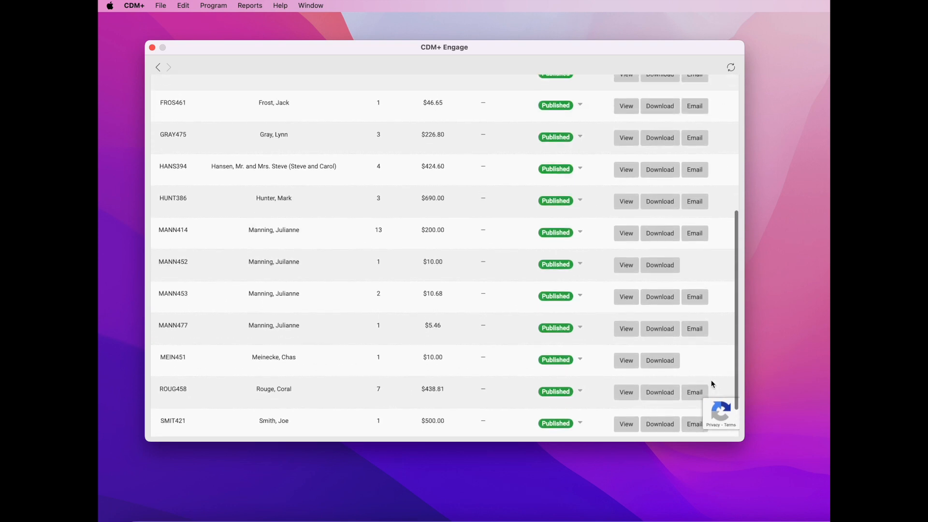
scroll(711, 381, "up", 9)
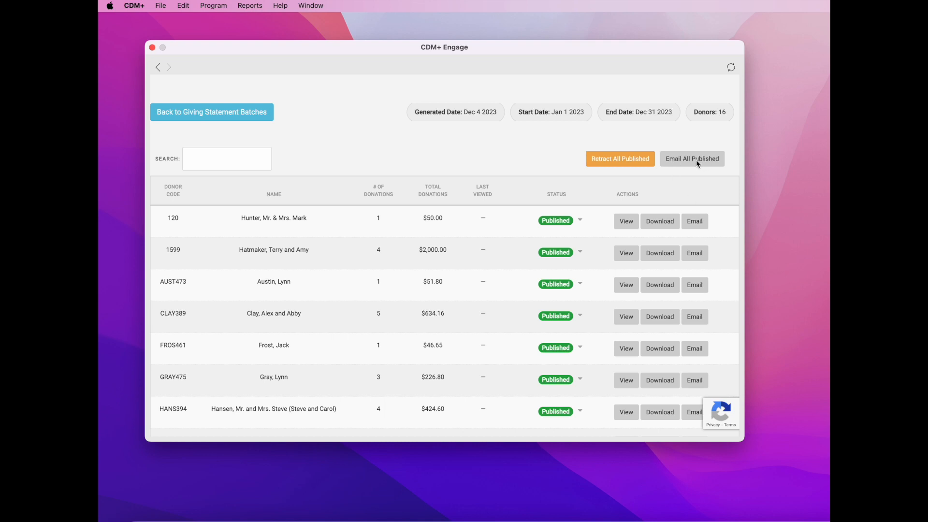
Step: Email all 16 published giving statements to donors and dismiss the 'emails sent' confirmation
left_click(710, 163)
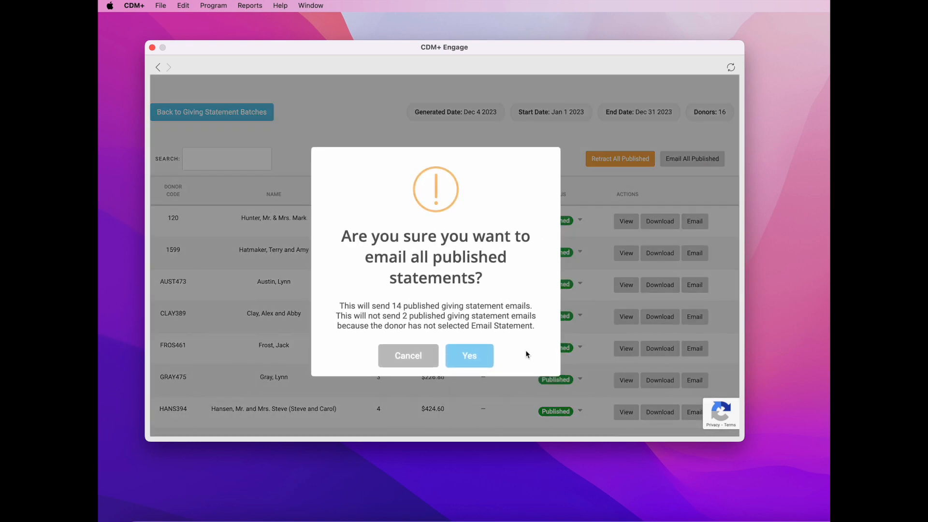
left_click(476, 360)
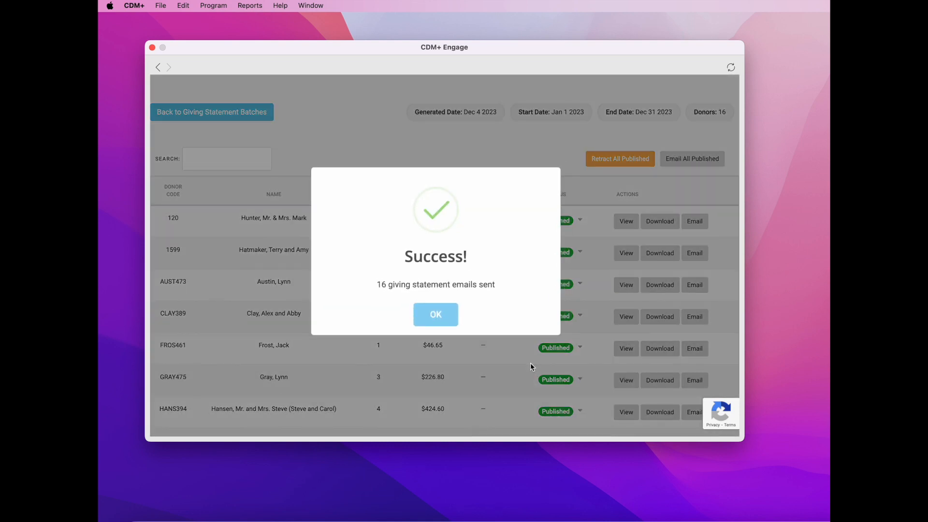
left_click(445, 318)
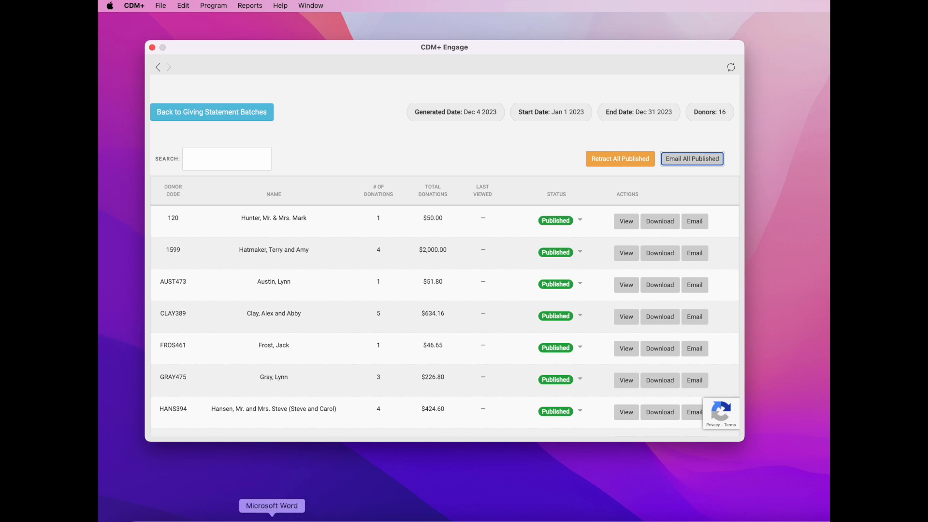
left_click(238, 521)
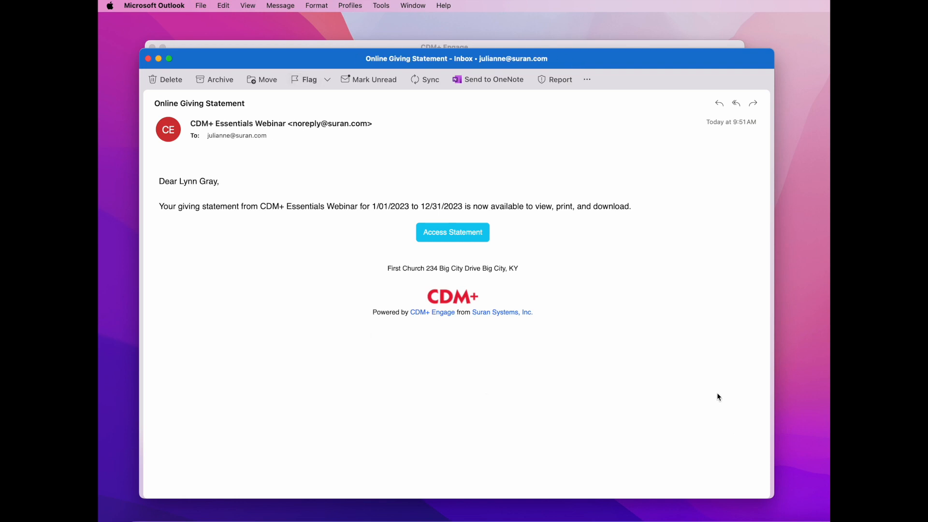
Step: Follow the Access Statement link in the donor's Online Giving Statement email
left_click(453, 234)
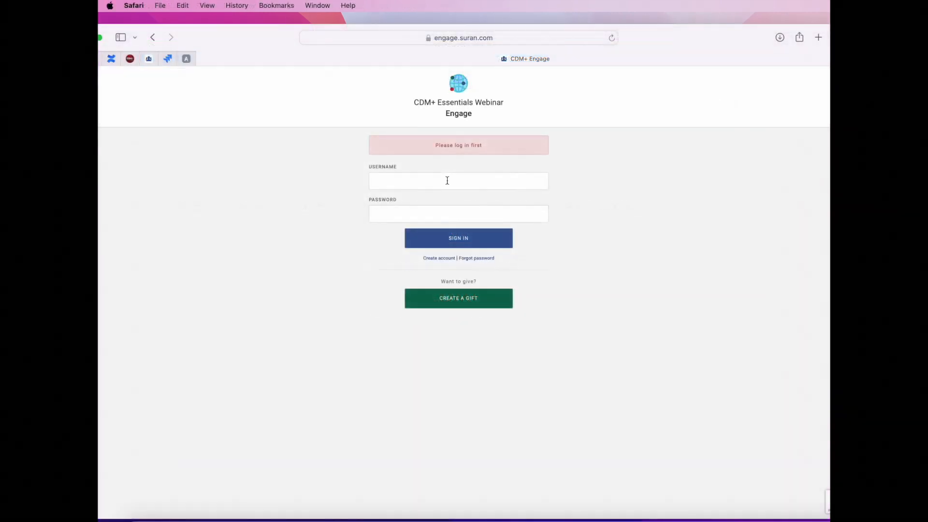
Step: Sign in to the CDM+ Engage donor portal with the donor's username and password
left_click(447, 180)
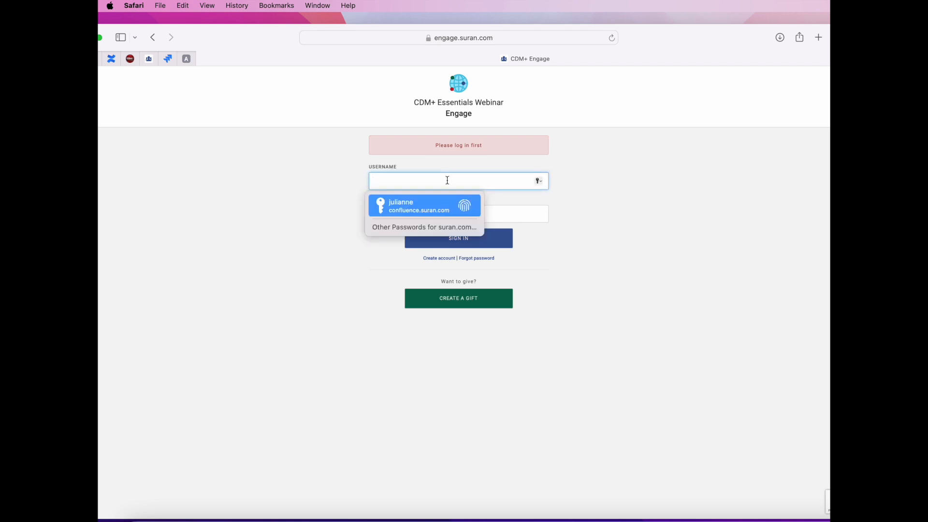
key("Tab")
type("••••••••••")
left_click(473, 241)
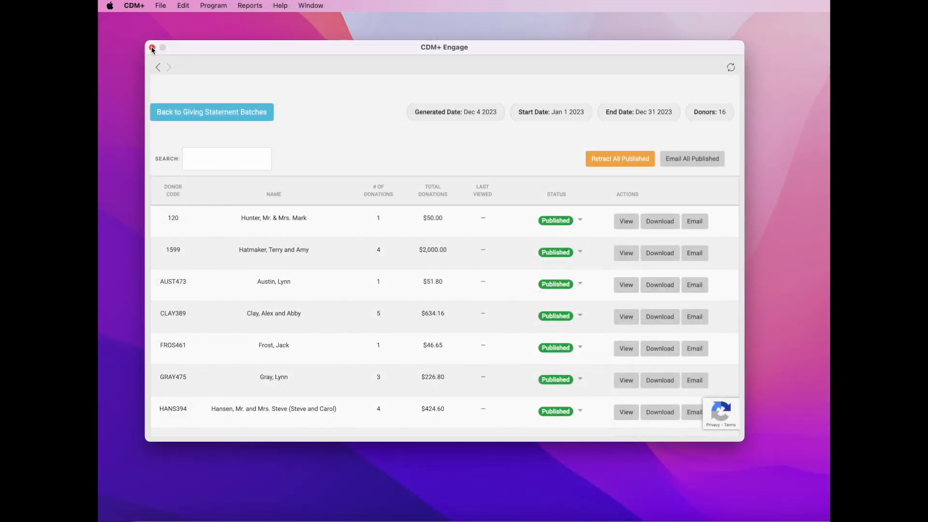
Step: Close the Engage window and reopen the Dec 4 2023 batch's details from Online Statements
left_click(152, 48)
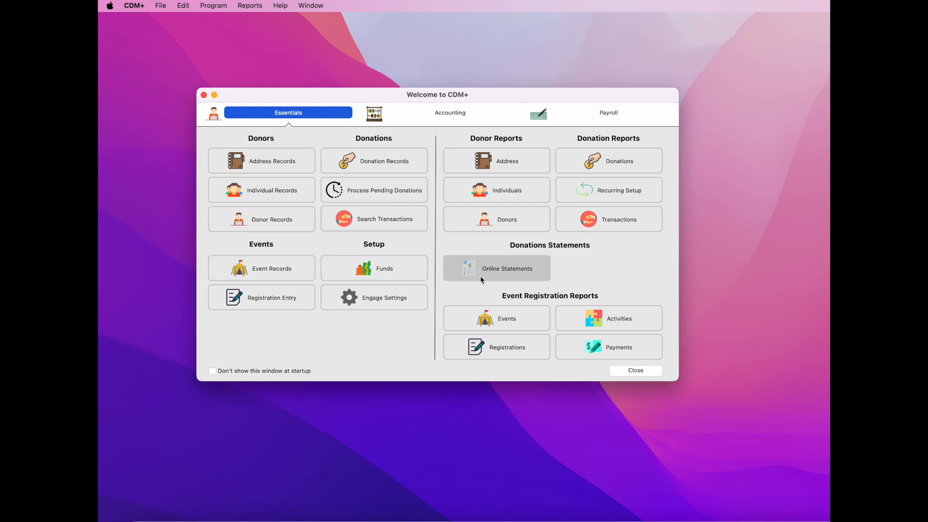
left_click(523, 274)
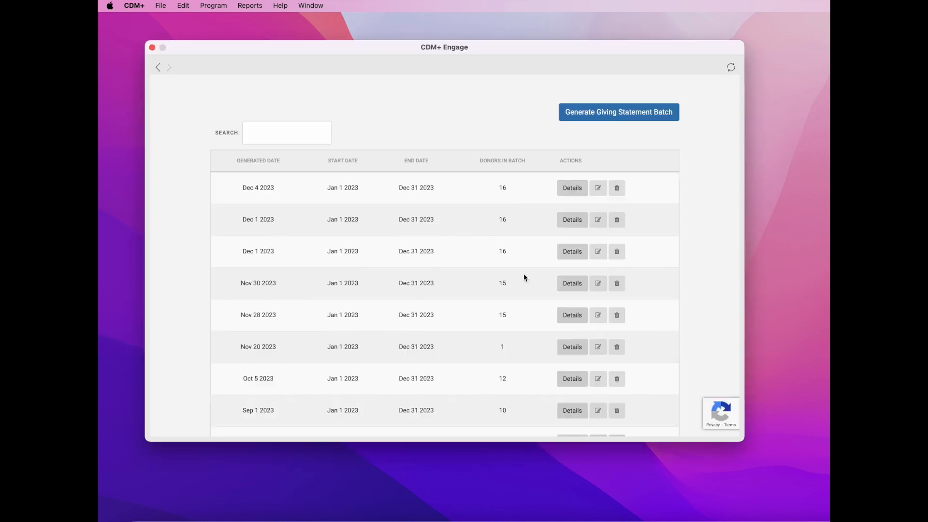
left_click(579, 192)
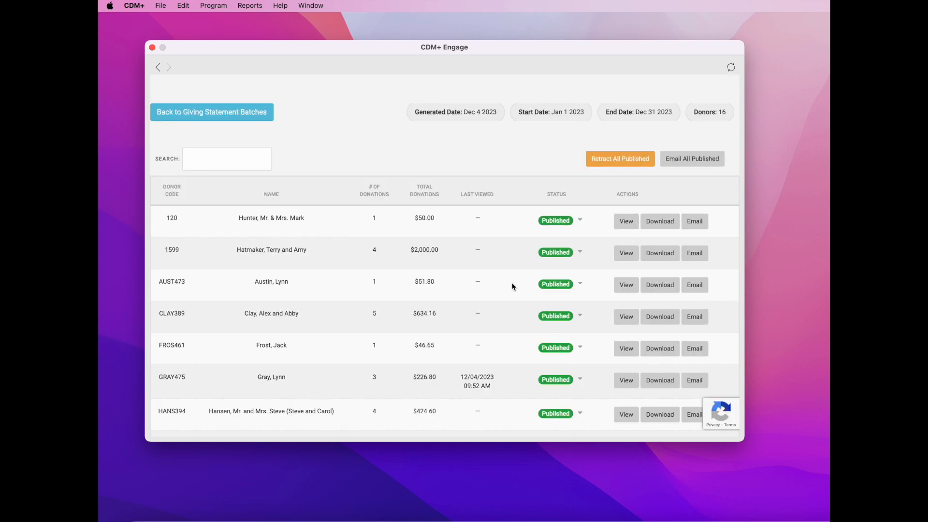
Step: Scroll through the Dec 4 2023 batch's donor list looking for the viewed statement
scroll(512, 287, "down", 2)
scroll(512, 286, "down", 2)
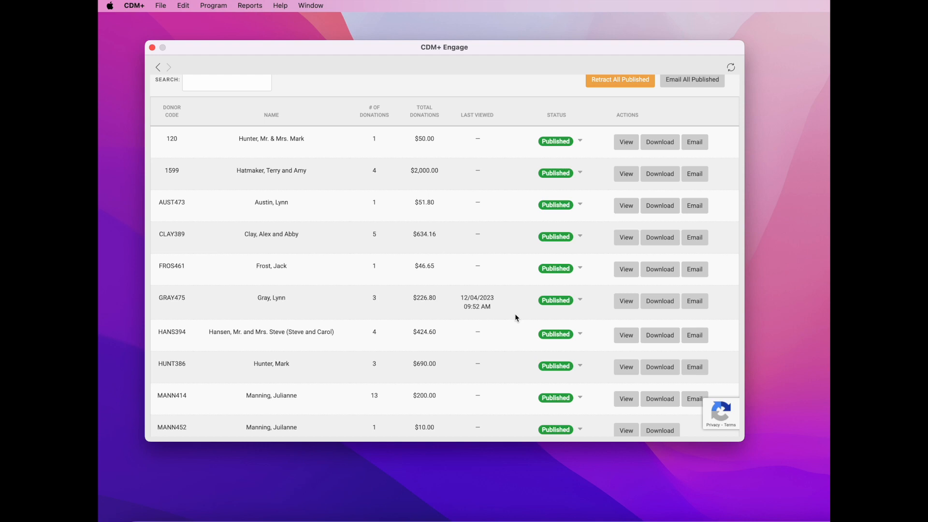
scroll(515, 314, "up", 2)
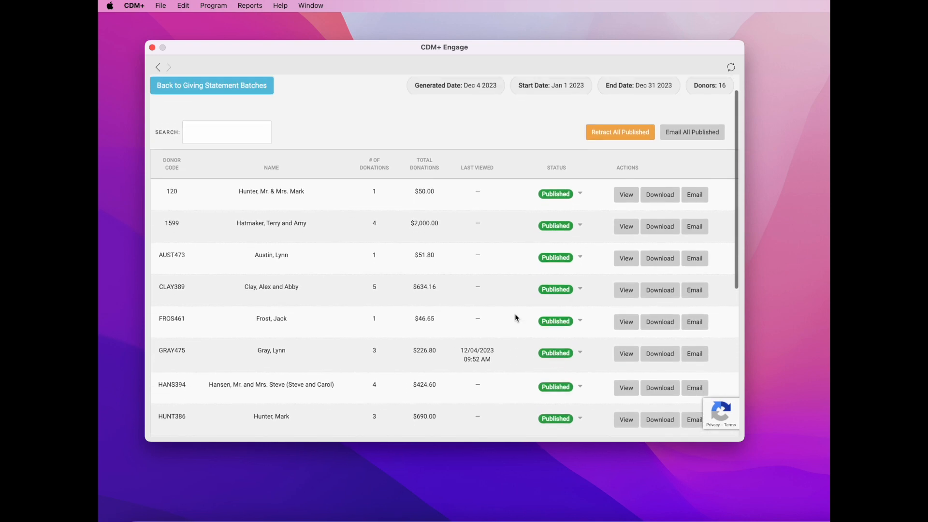
scroll(514, 315, "down", 5)
scroll(515, 318, "down", 2)
scroll(515, 317, "up", 2)
scroll(515, 315, "up", 3)
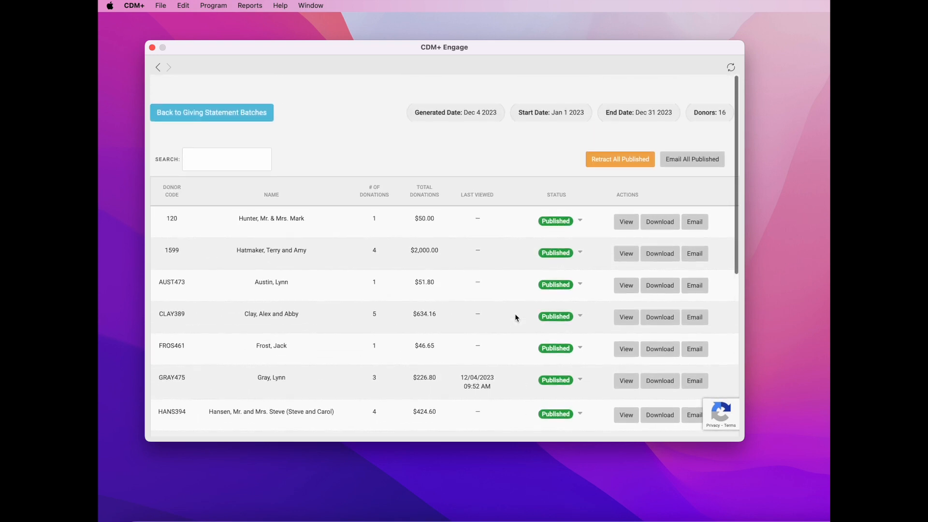
scroll(515, 315, "down", 1)
scroll(515, 318, "down", 2)
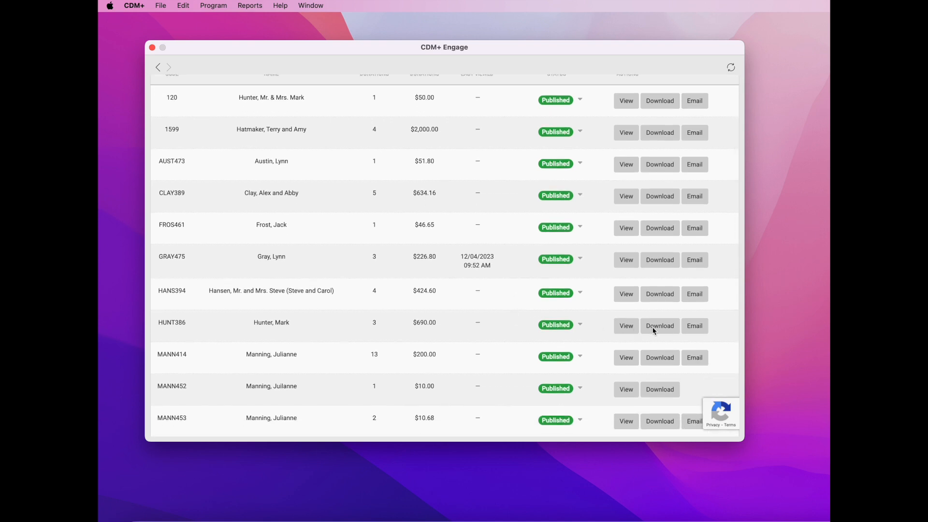
scroll(634, 325, "up", 3)
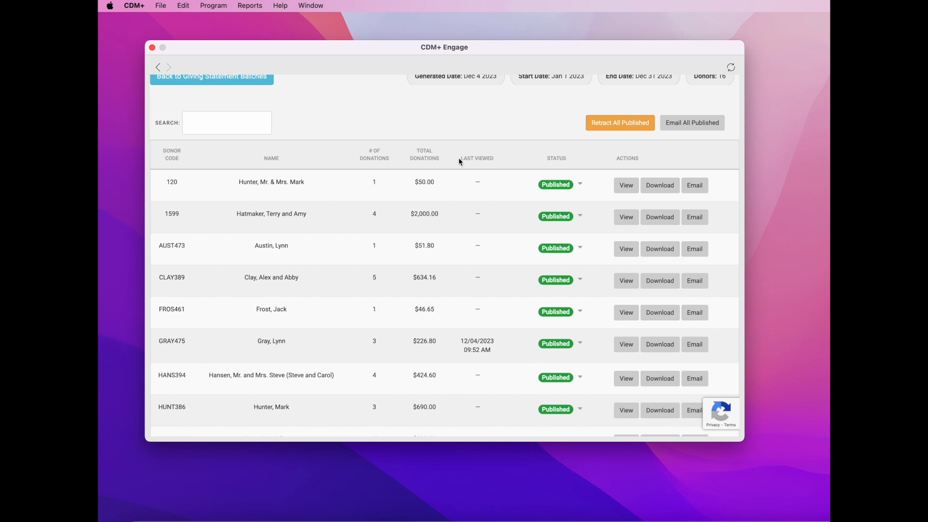
Step: Sort the donor statements by Last Viewed so the 12/04/2023 09:52 AM view comes first
left_click(489, 159)
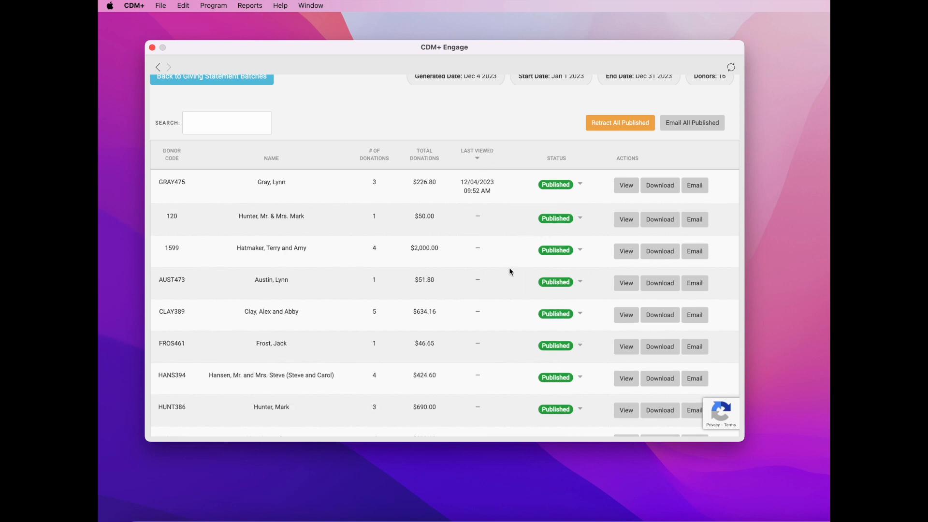
scroll(508, 267, "down", 3)
scroll(508, 268, "up", 3)
scroll(509, 268, "down", 2)
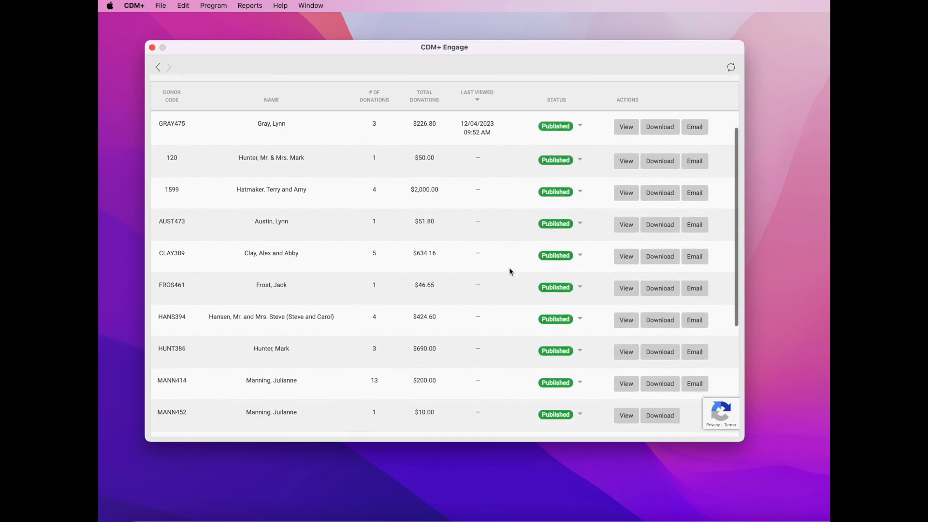
scroll(508, 267, "down", 1)
scroll(509, 267, "up", 2)
scroll(509, 267, "up", 1)
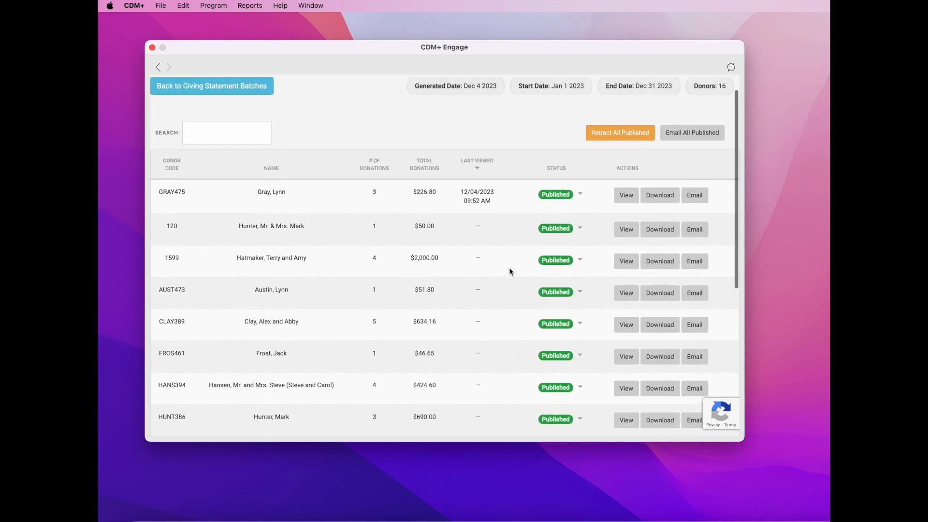
scroll(509, 269, "up", 1)
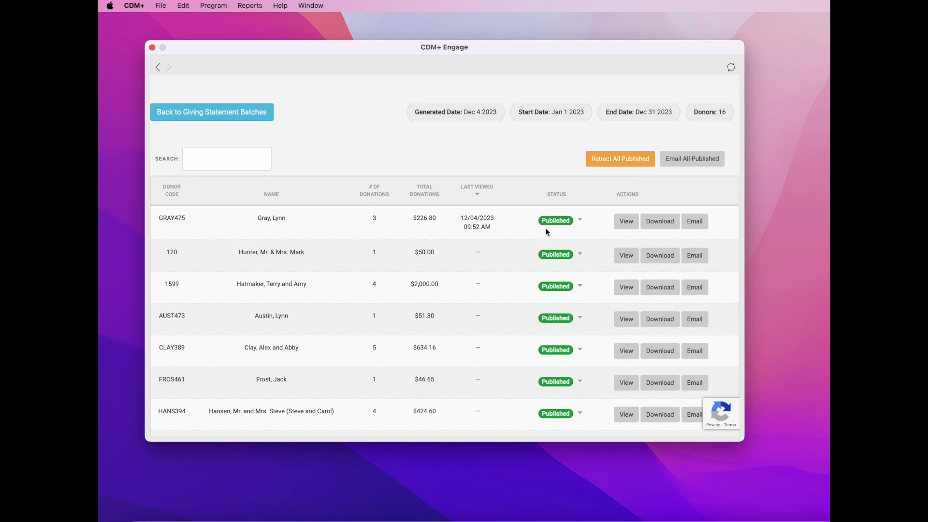
Step: Use Retract All Published to retract the 16 donors' statements and acknowledge the success message
left_click(580, 221)
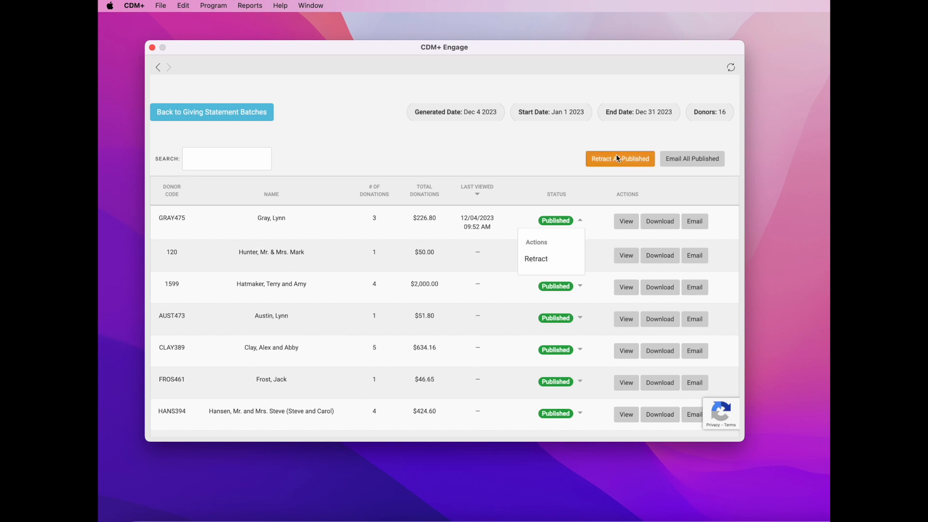
left_click(635, 162)
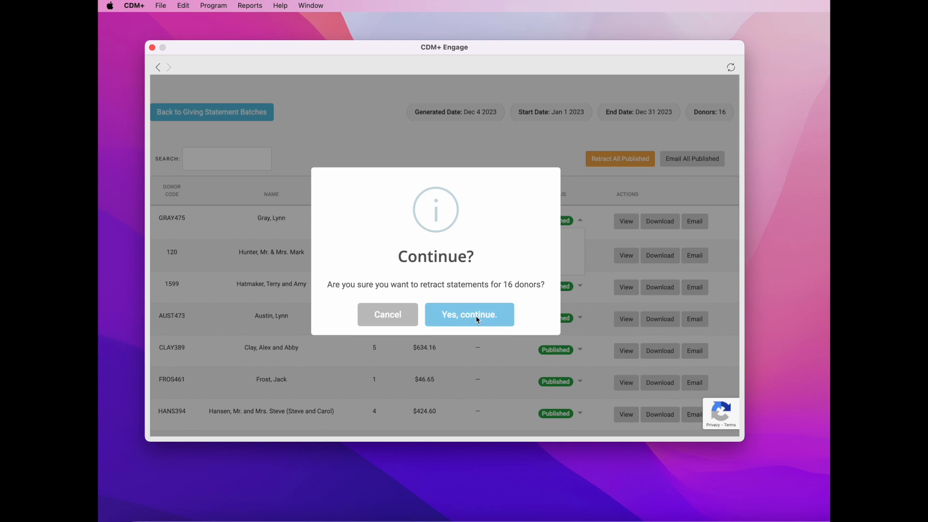
left_click(475, 315)
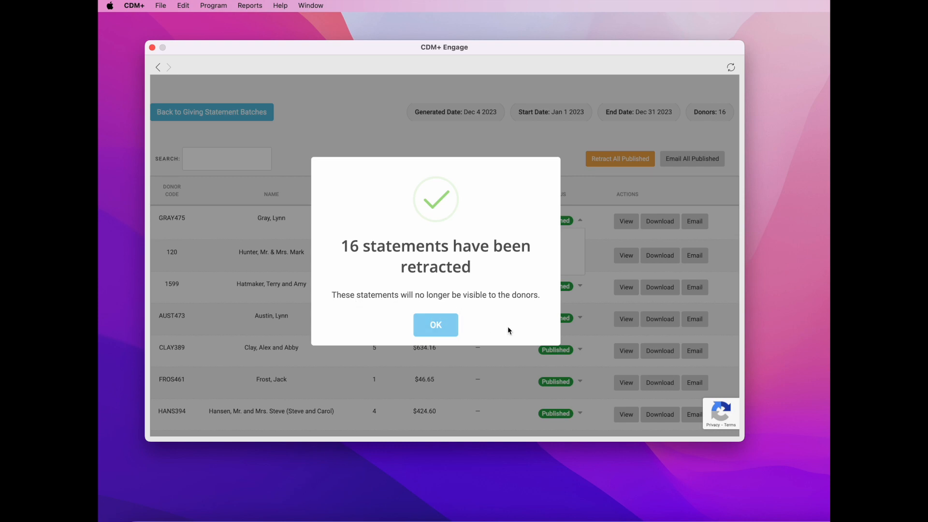
left_click(441, 327)
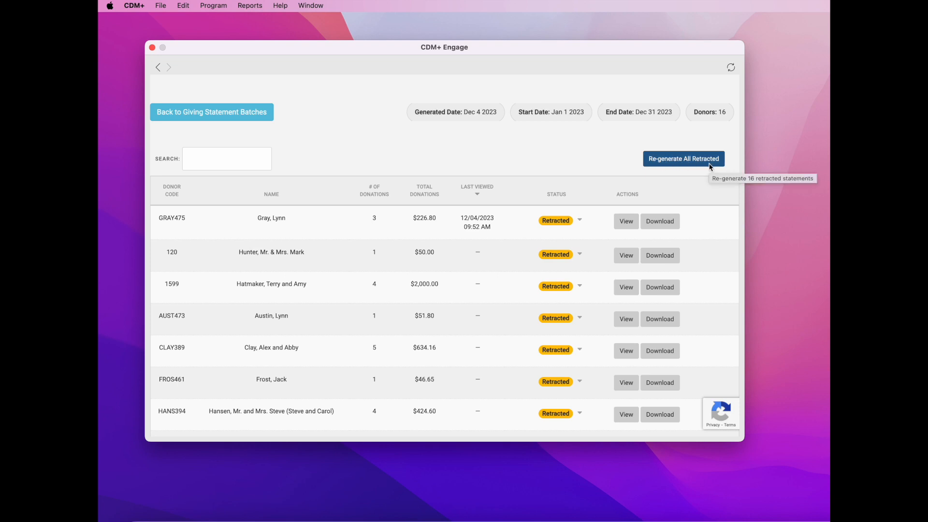
Step: Use Re-generate All Retracted on the 16 statements and acknowledge the re-generation message
left_click(581, 219)
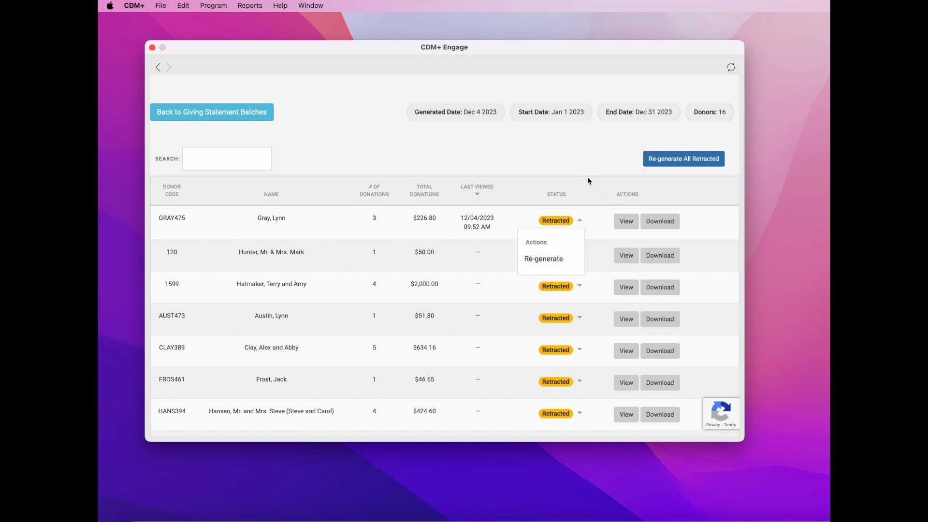
left_click(715, 162)
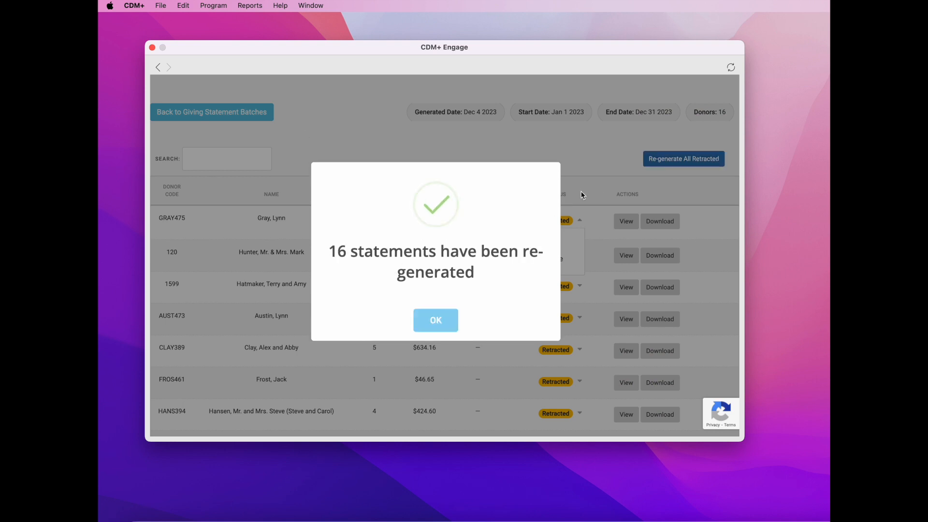
left_click(446, 320)
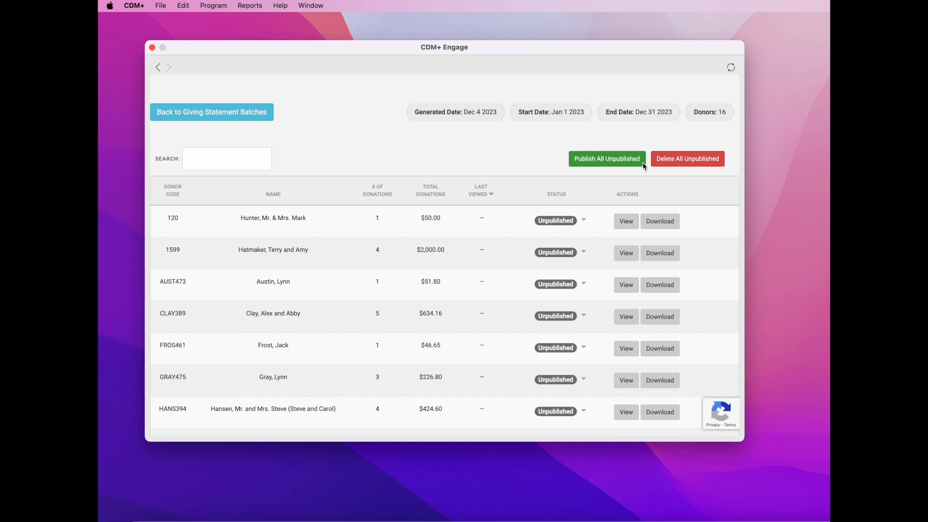
Step: Publish all 16 unpublished statements in the Dec 4 2023 batch and confirm
left_click(583, 220)
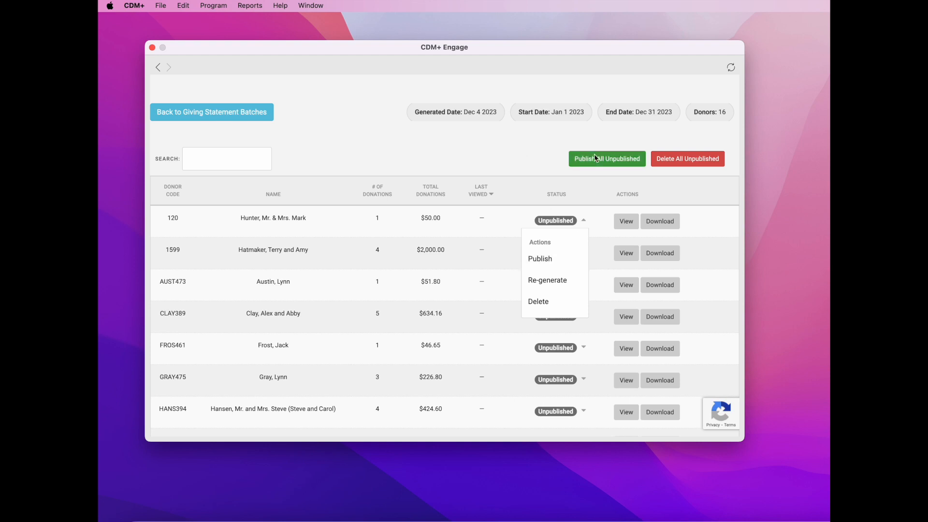
left_click(621, 162)
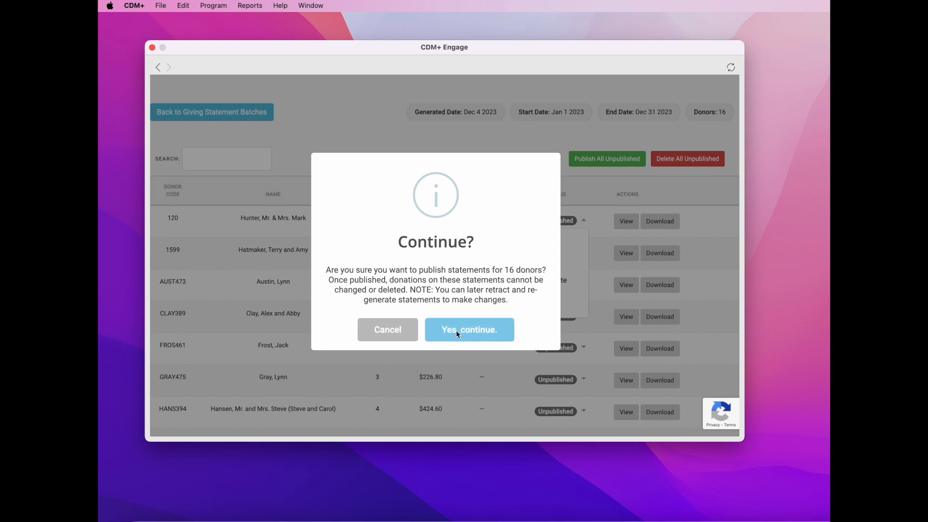
left_click(488, 338)
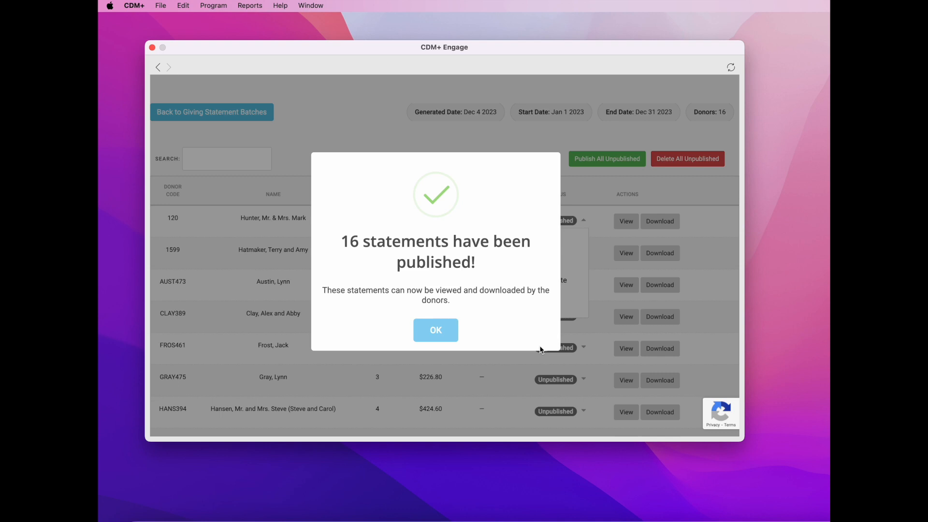
left_click(437, 333)
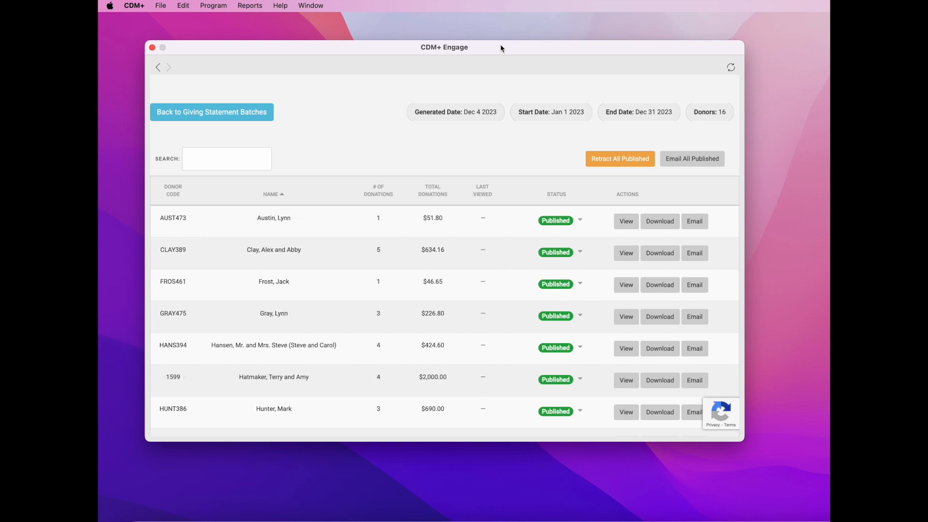
Step: Open the Help menu to show the support options, including Email Tech Support
left_click(282, 6)
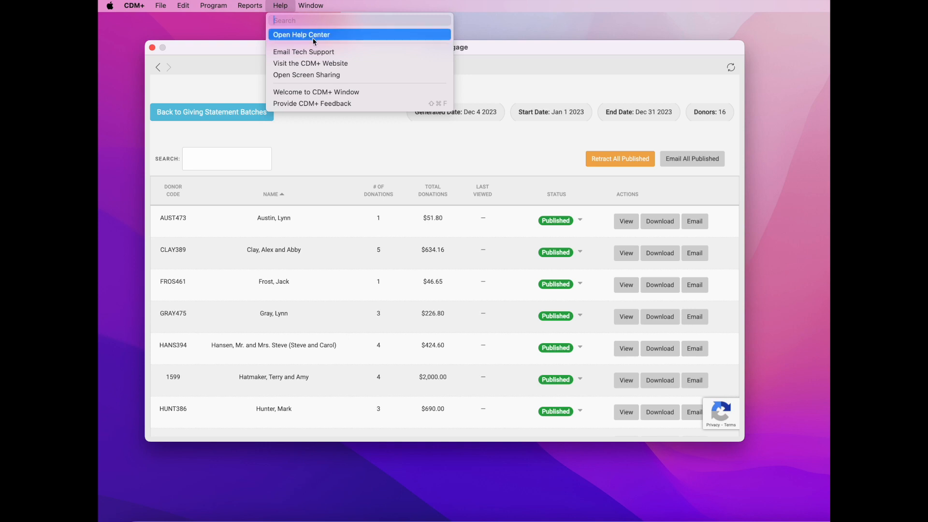